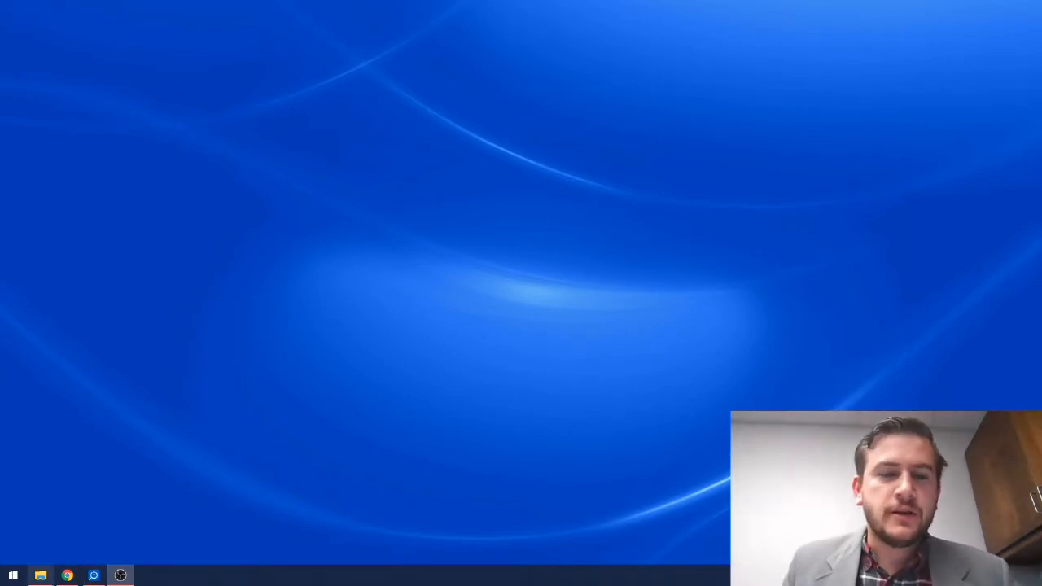
- Switch to Chrome and open the PrepWordListMacro.xlsm link from the draft post on intertextuality
mouse_move(69, 576)
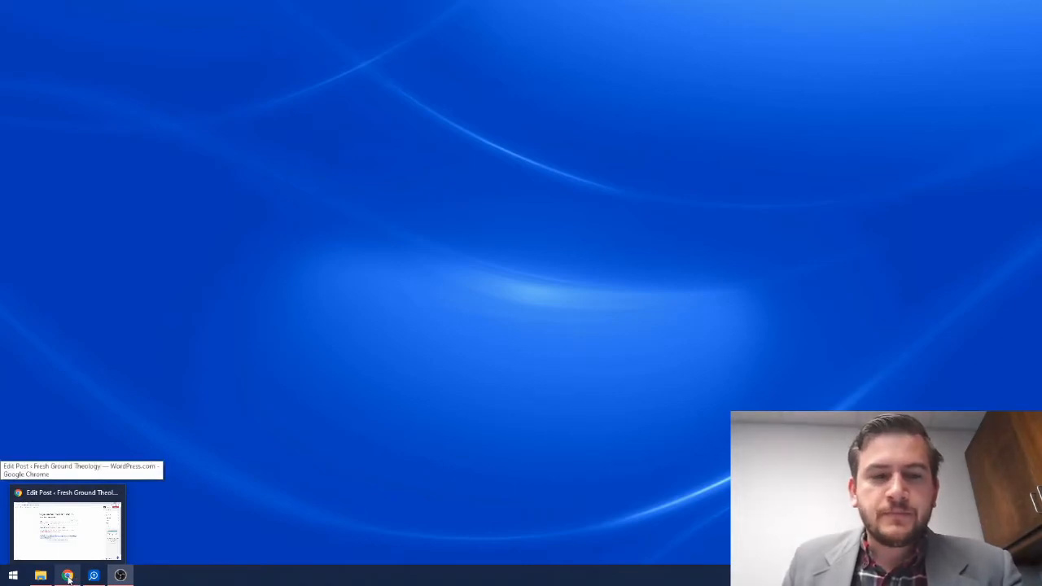
click(67, 577)
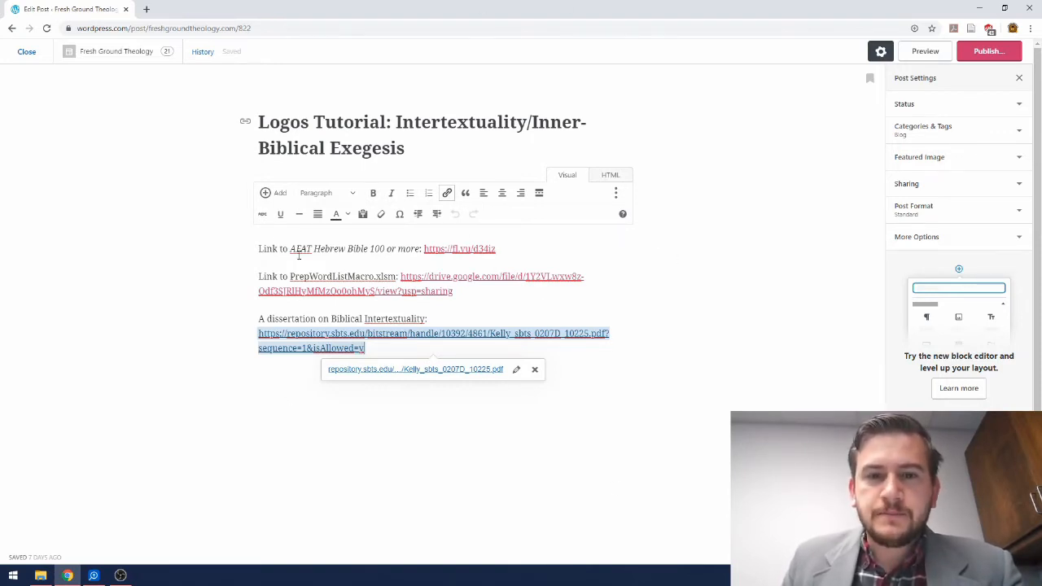
click(661, 307)
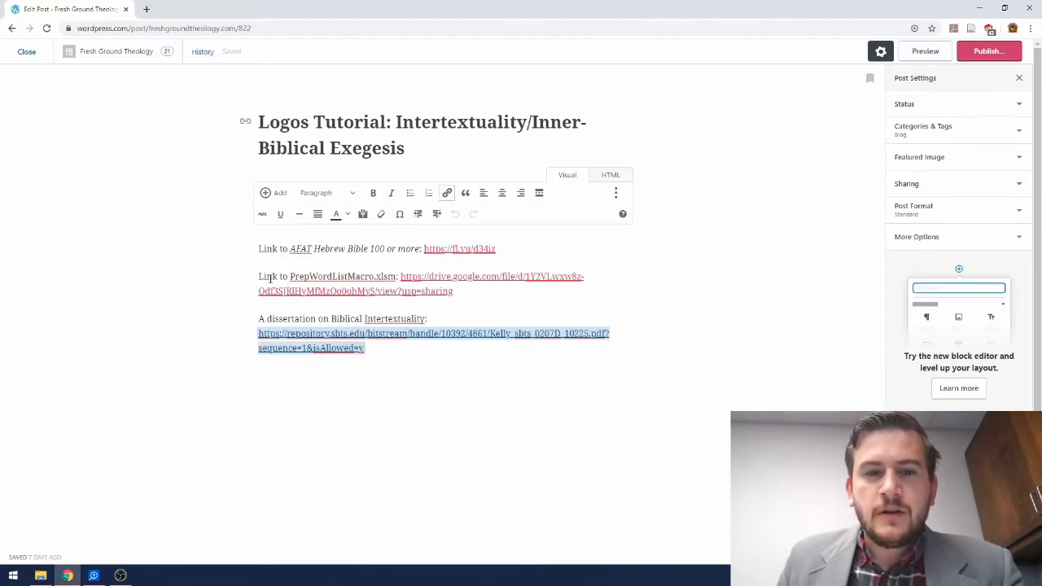
drag(259, 277, 396, 276)
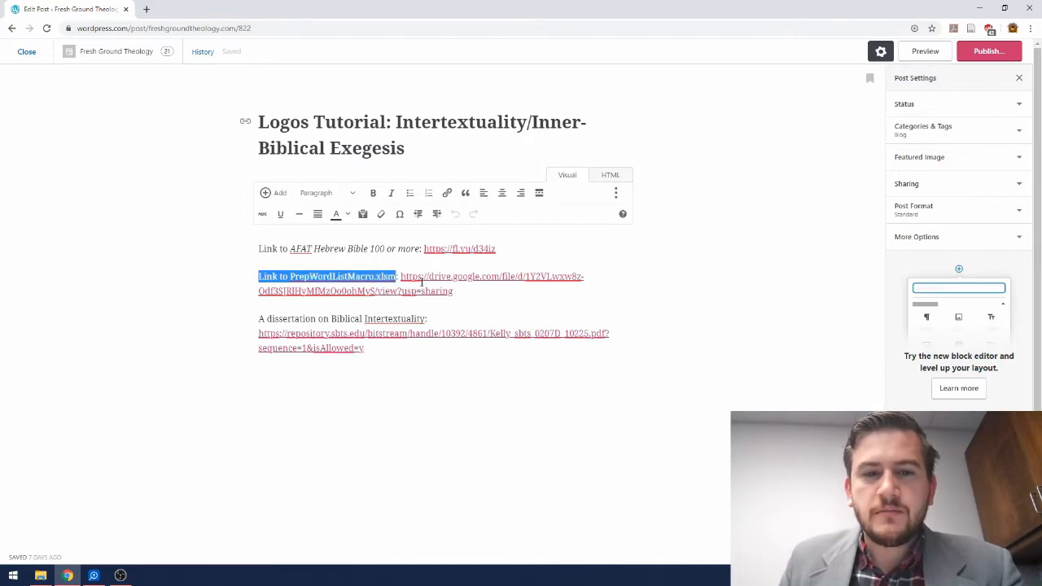
click(514, 296)
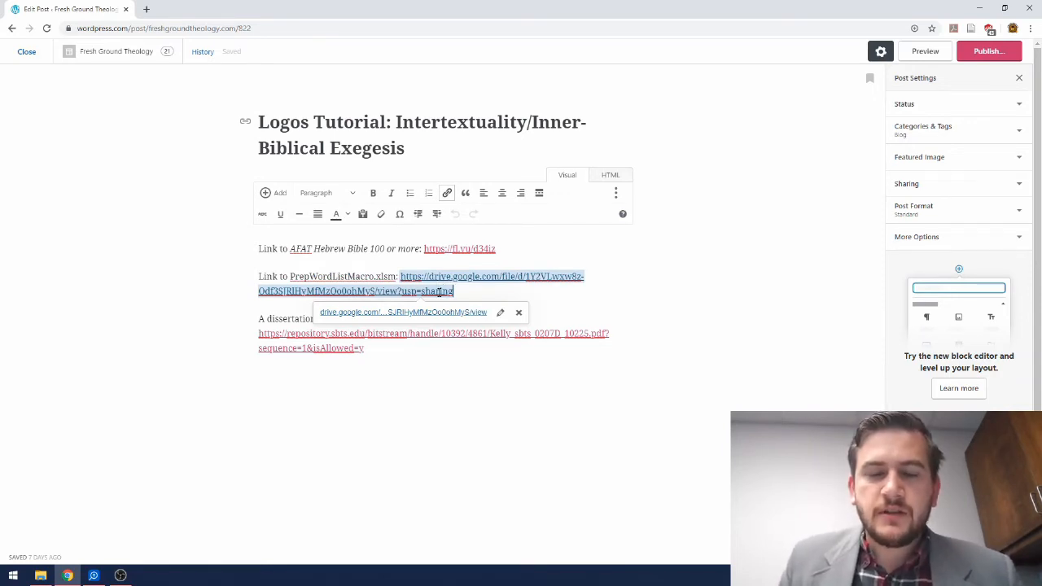
click(446, 314)
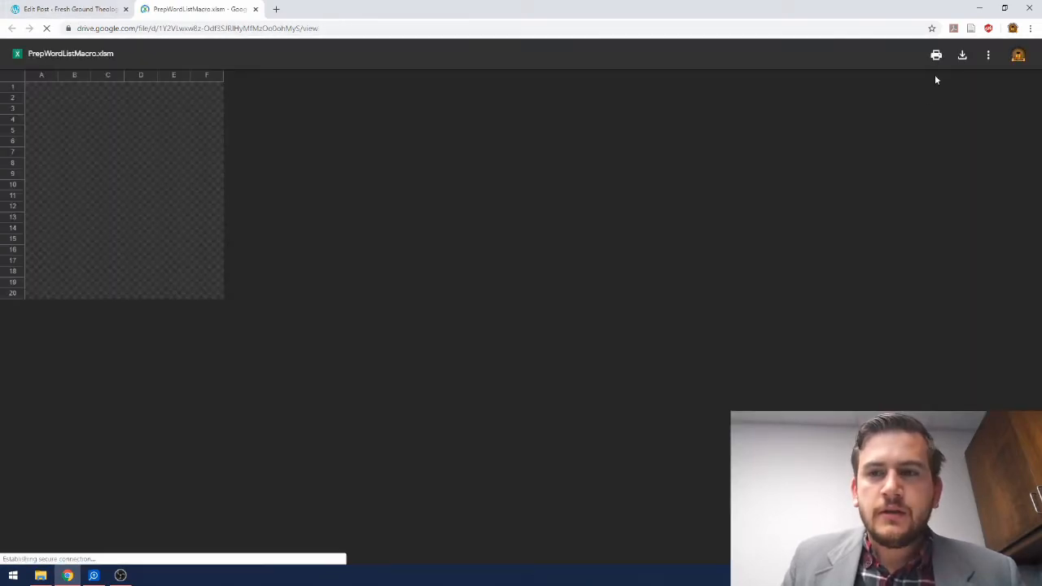
- Download PrepWordListMacro.xlsm, open it in Excel, and enable editing and its macro content
click(963, 59)
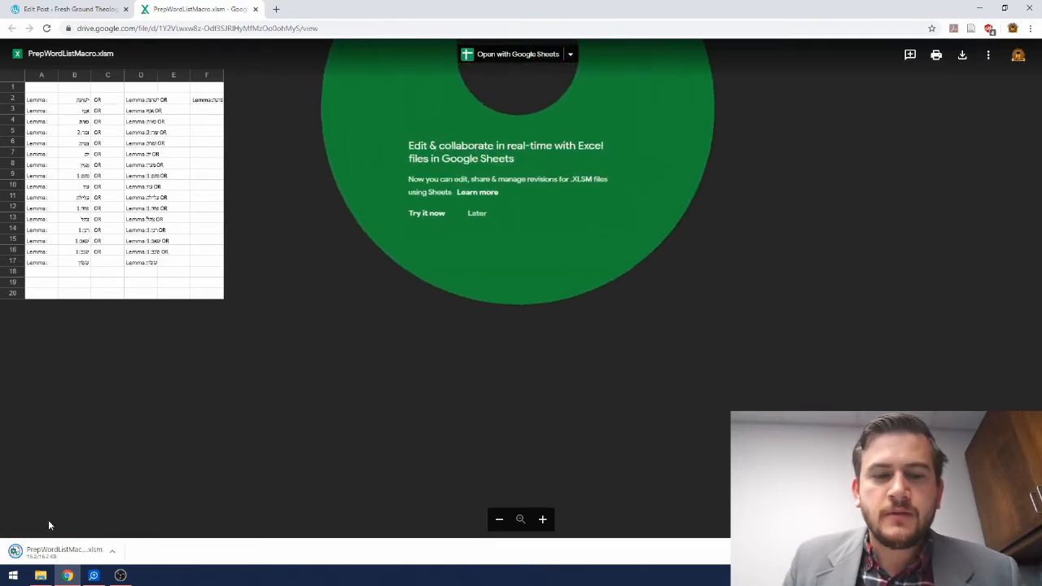
click(113, 552)
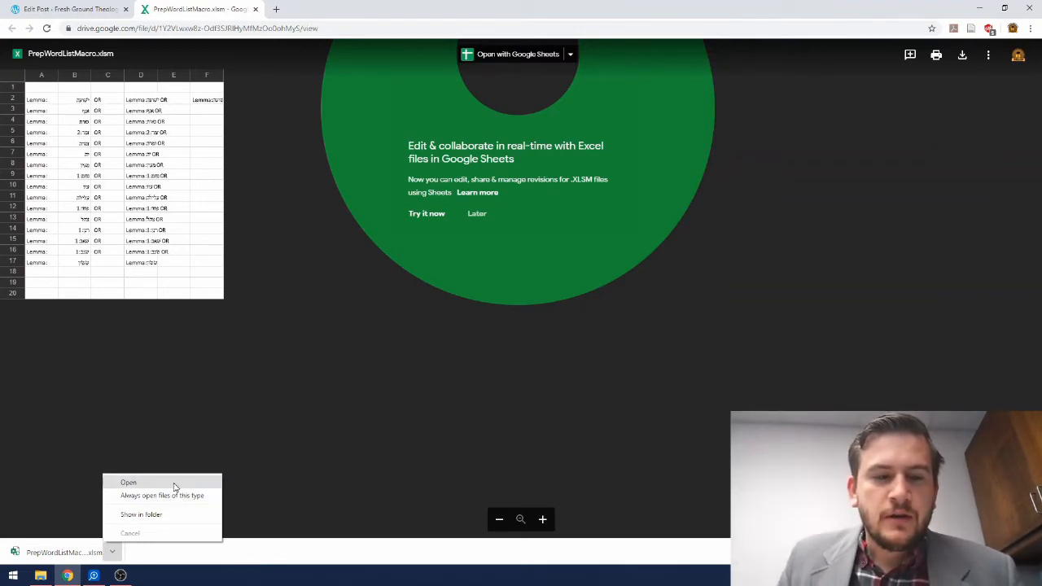
click(129, 482)
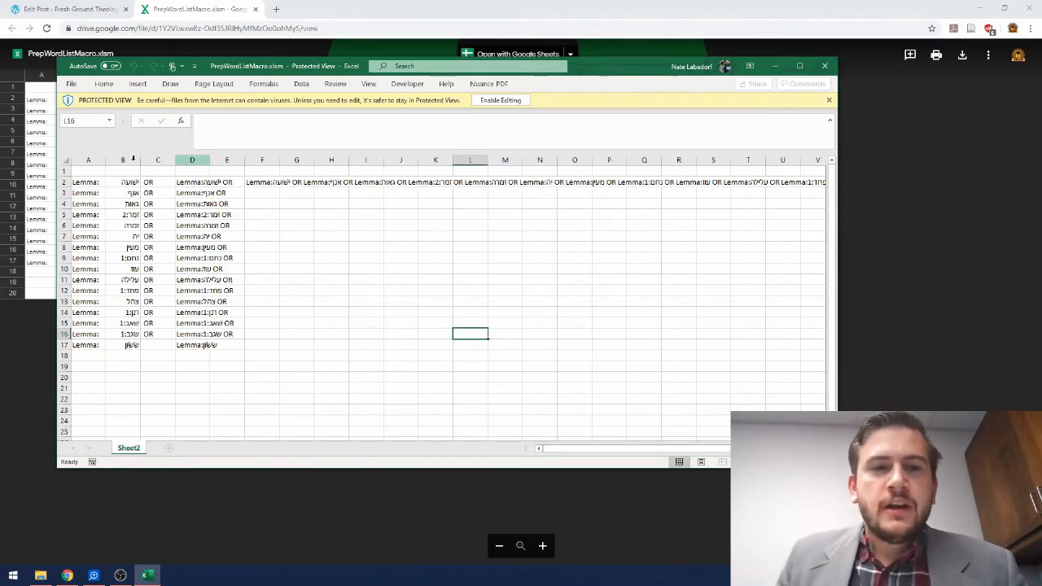
click(502, 100)
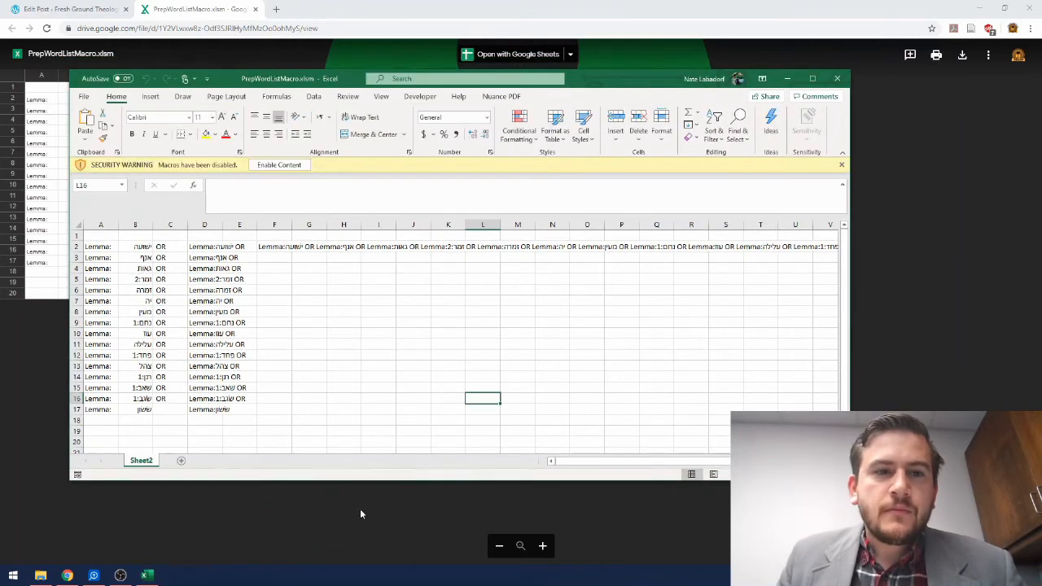
click(284, 166)
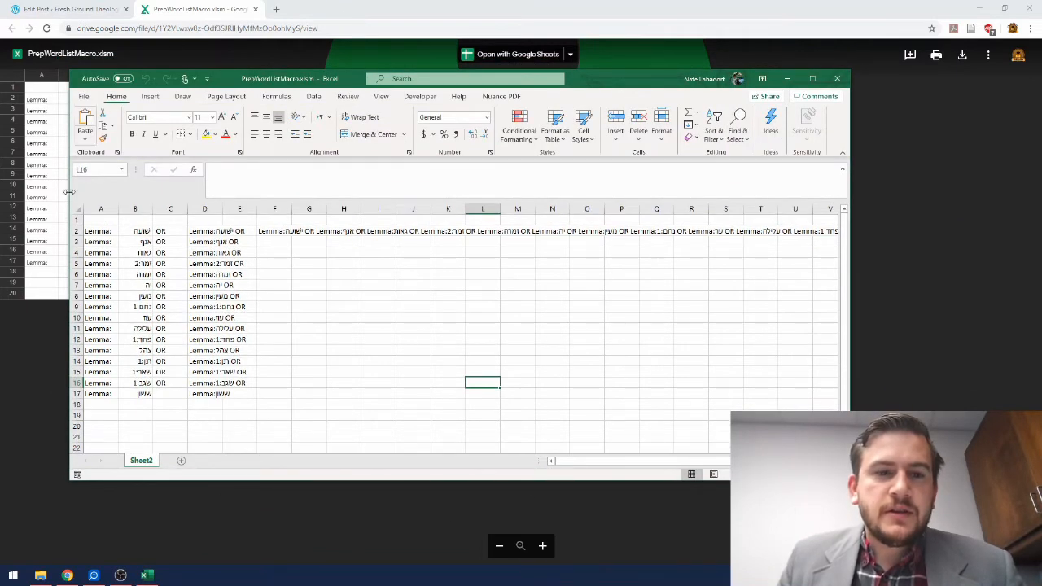
- Return to the draft post in Chrome, view the linked AFAT Hebrew Bible 100 or more word list, and minimize the browser
click(70, 8)
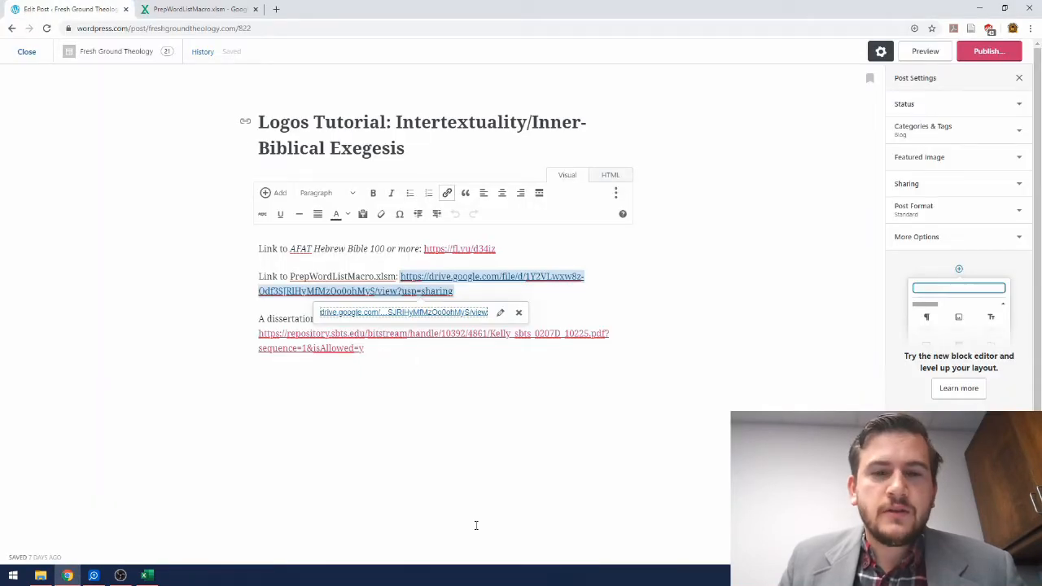
click(474, 401)
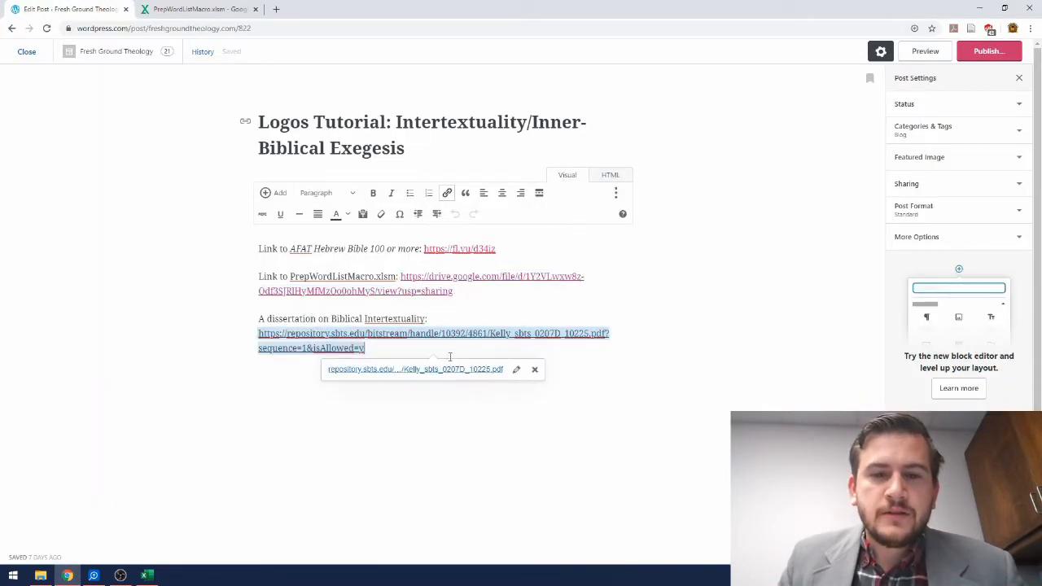
click(460, 291)
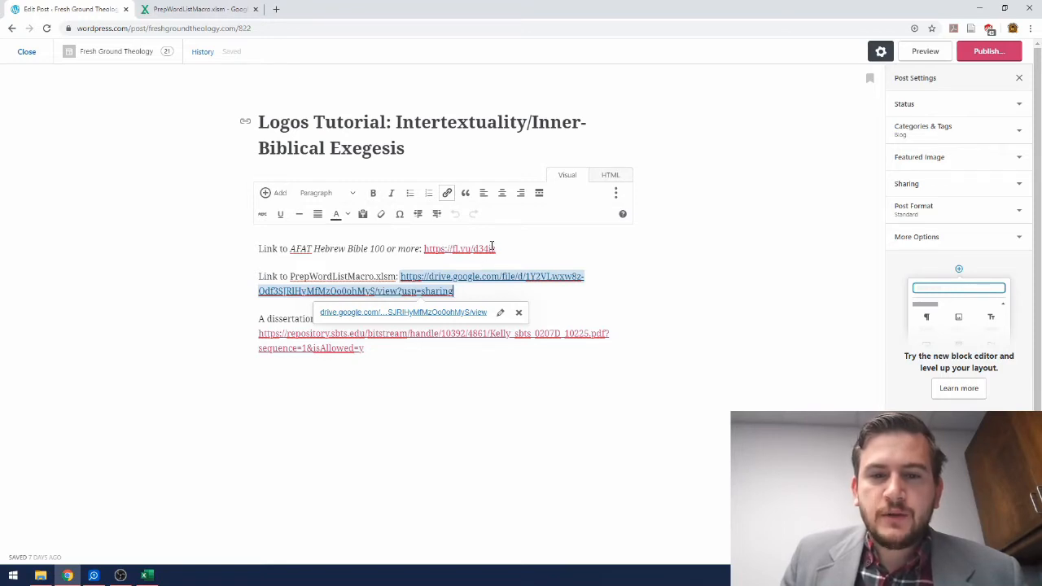
click(459, 248)
click(452, 269)
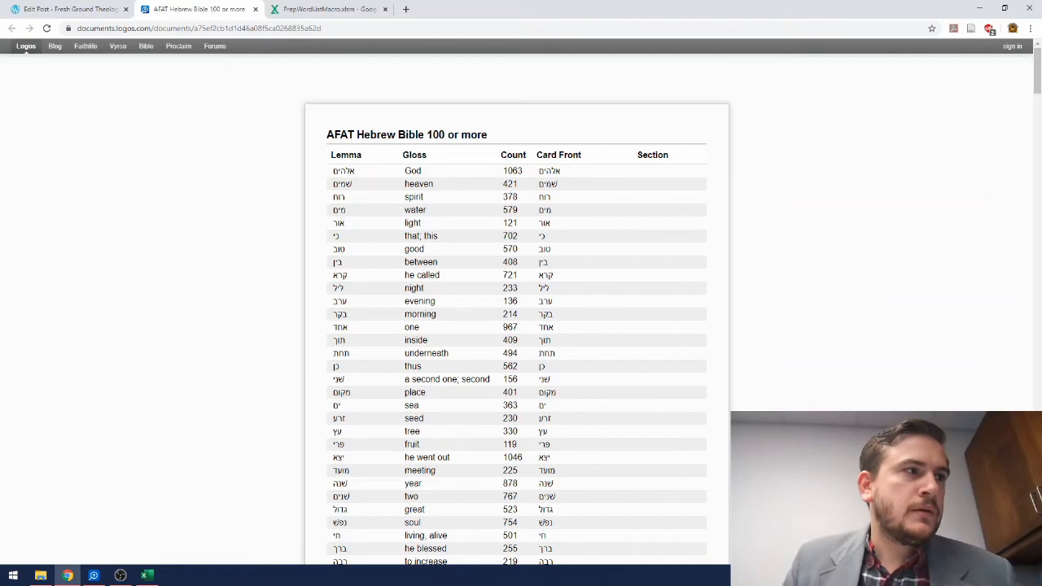
key(alt+Tab)
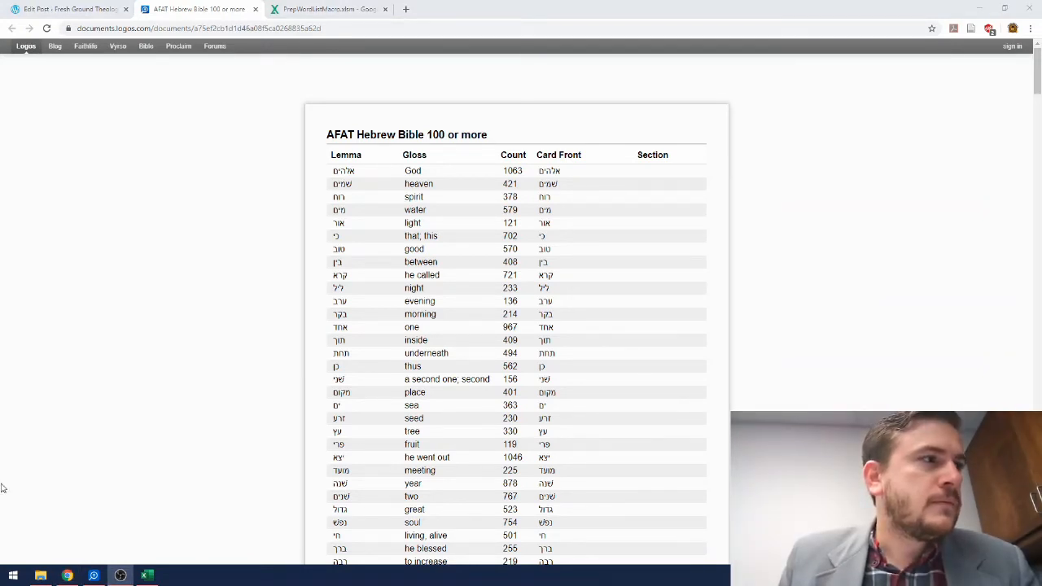
click(980, 8)
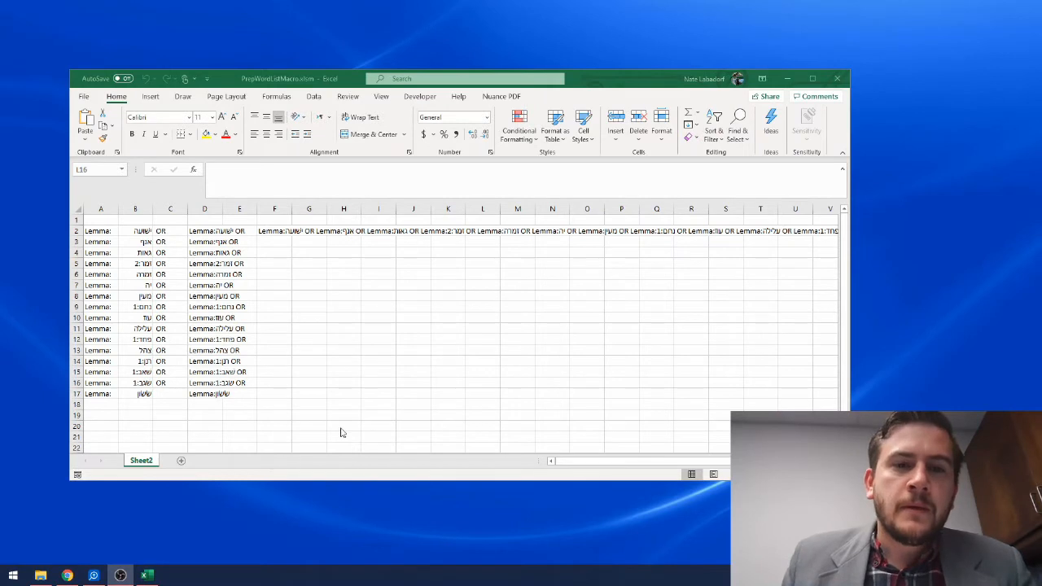
- Switch to Logos Bible Software and create a new word list document
click(94, 576)
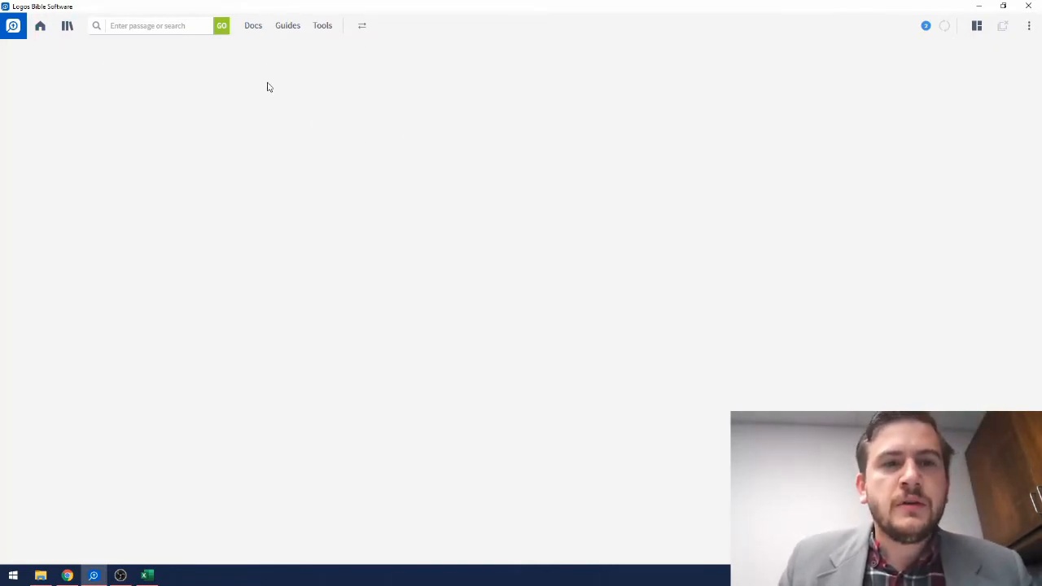
click(255, 29)
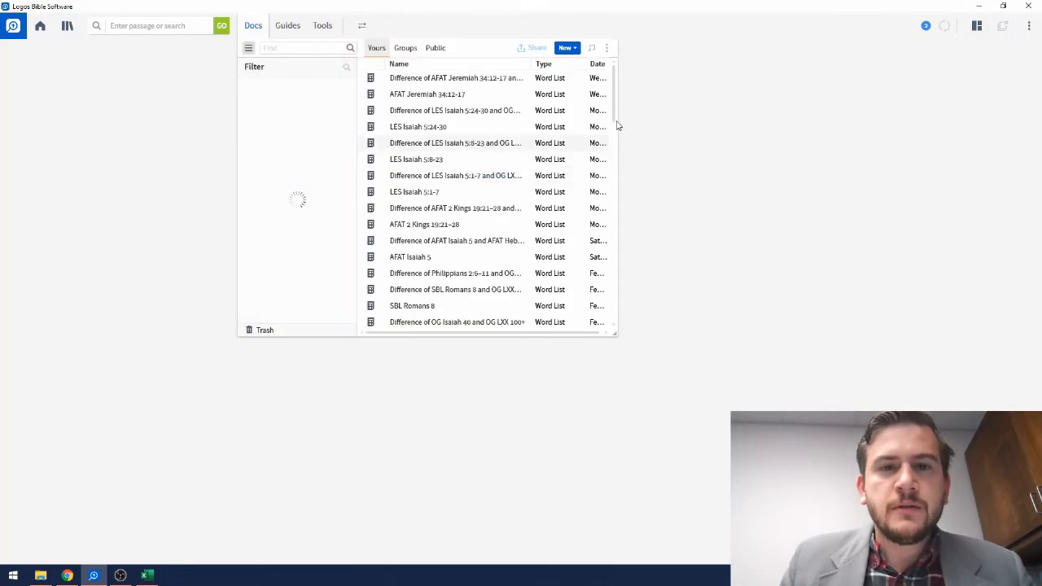
click(577, 48)
click(523, 244)
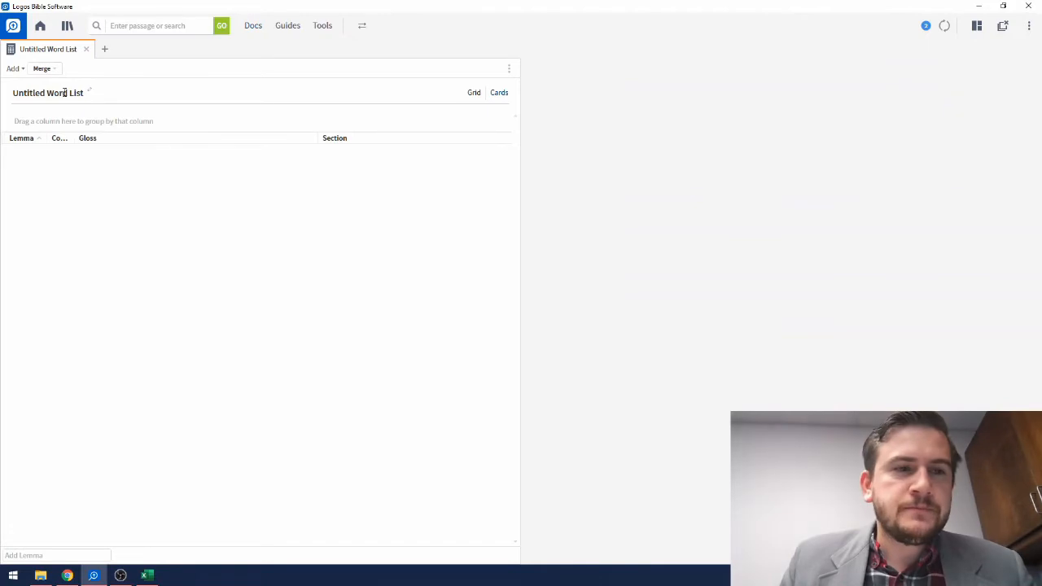
- Rename the untitled word list as AFAT Isaiah 2:1-4
click(59, 92)
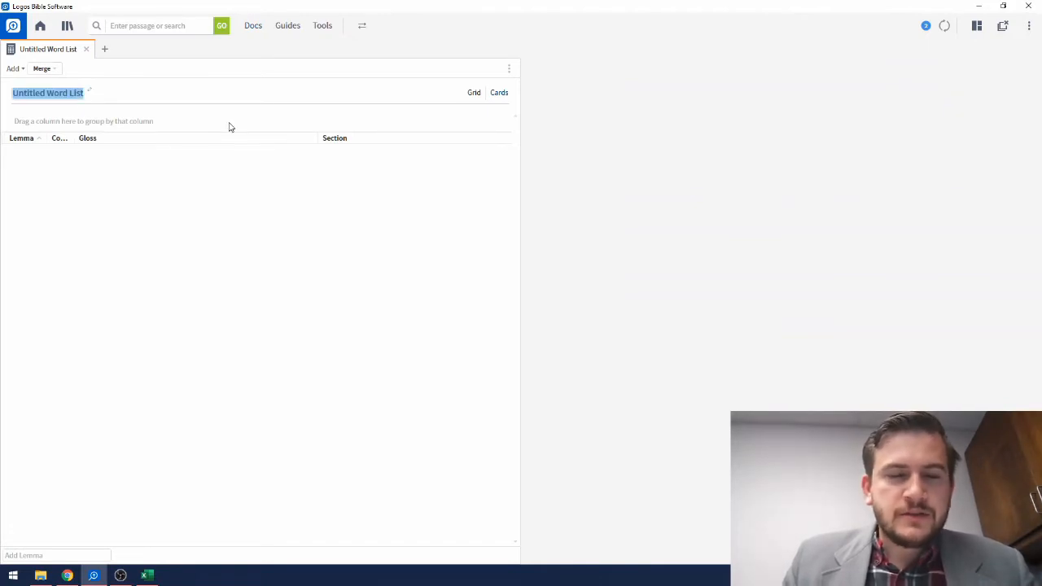
key(BackSpace)
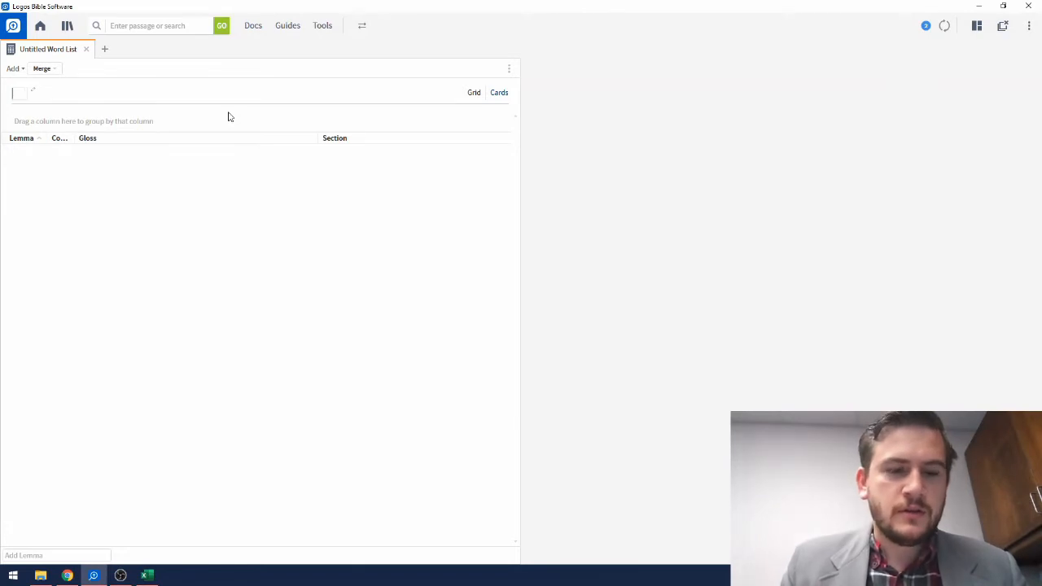
text(AFAT)
text(Isaiah)
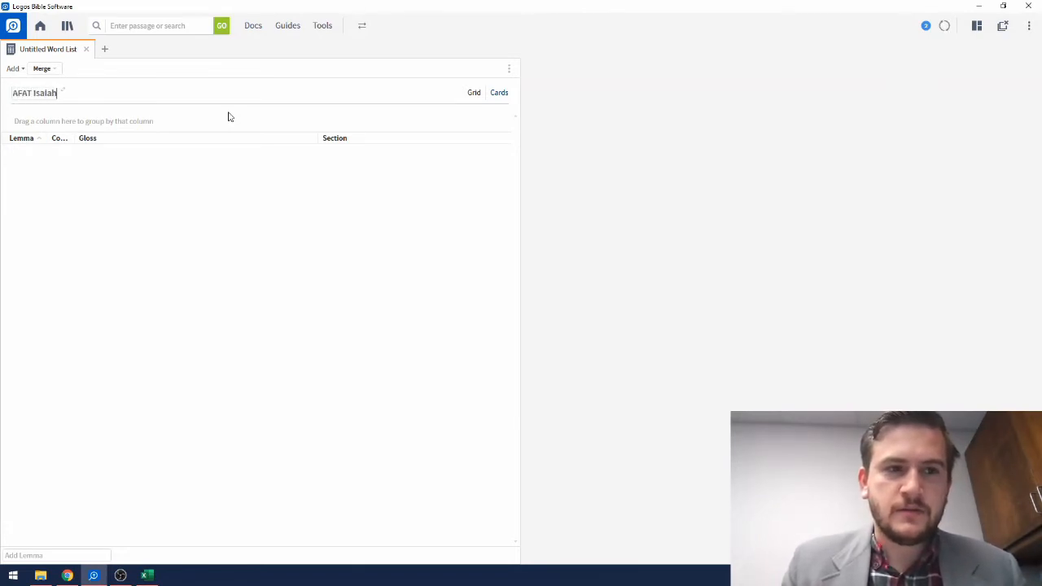
text( 1)
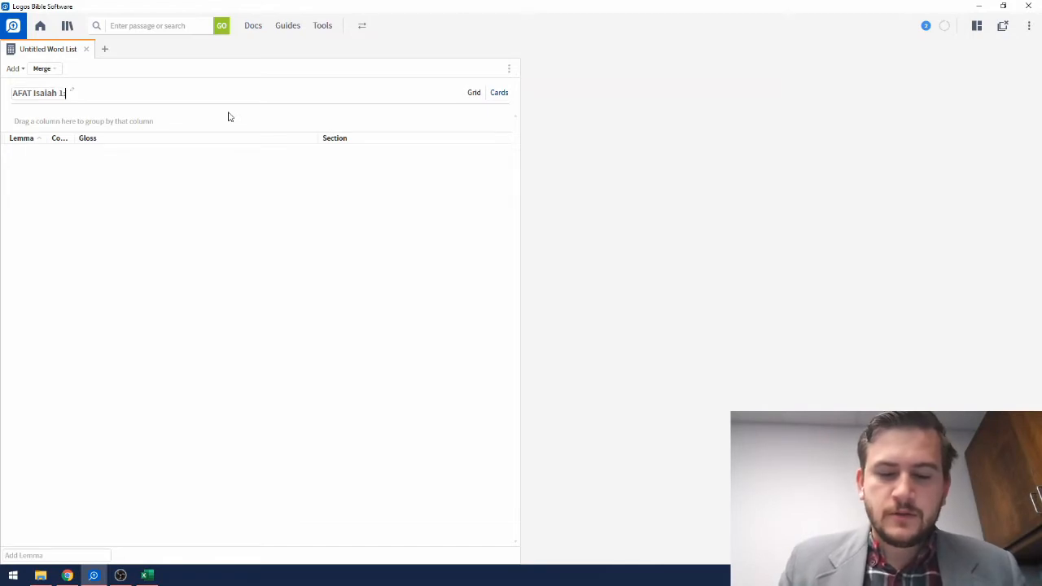
key(BackSpace)
text(2:1-4)
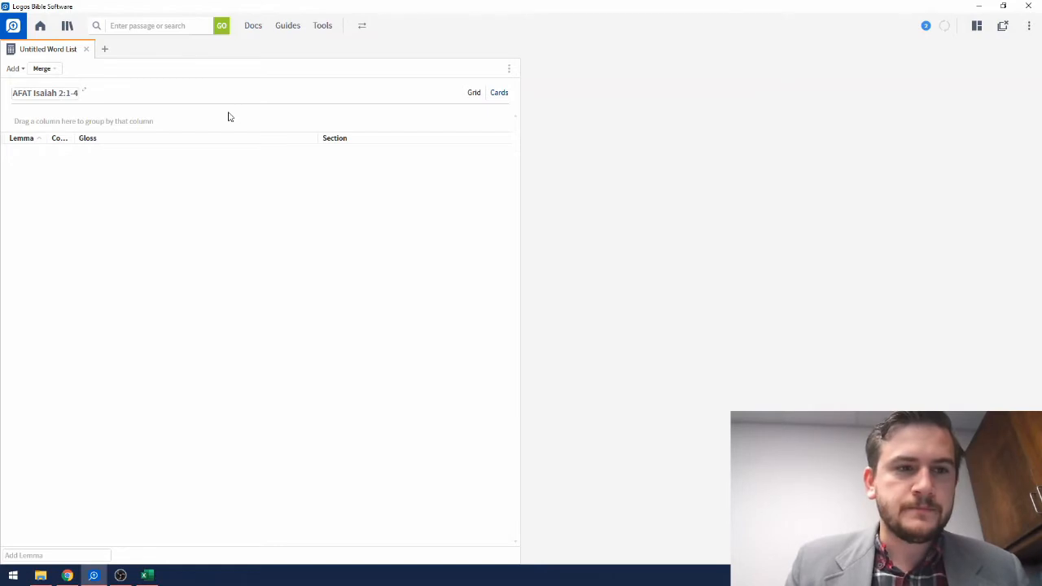
key(Return)
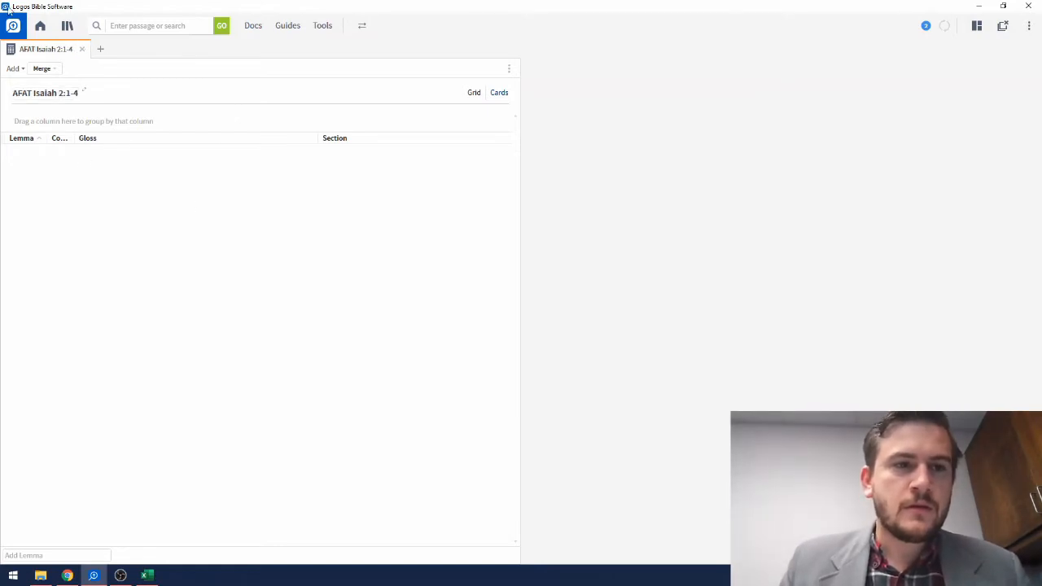
- Add the lemmas of Isaiah 2:1-4 from the AFAT Hebrew Bible to the word list and sort it by descending count
click(18, 70)
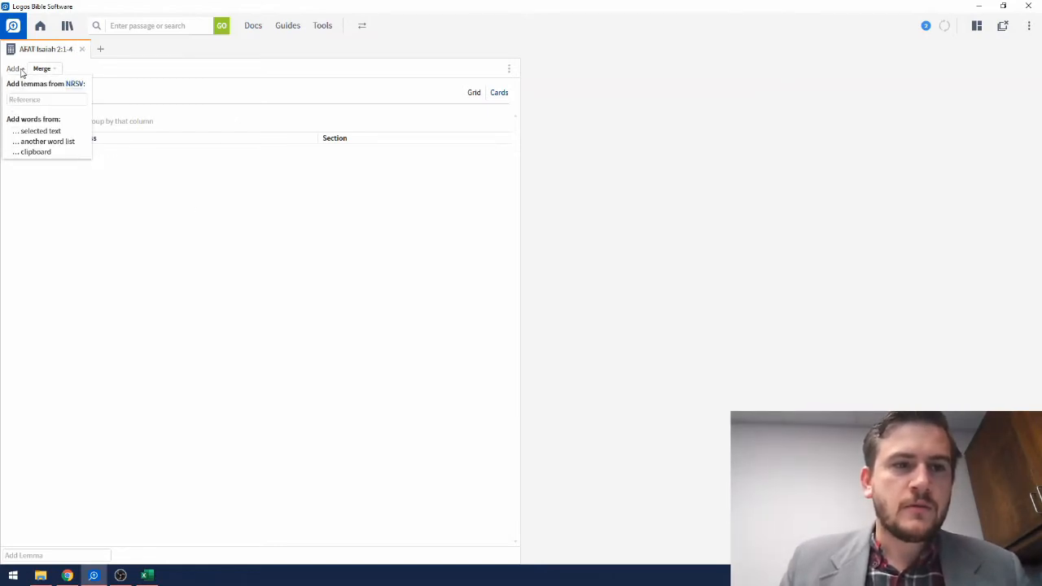
click(75, 85)
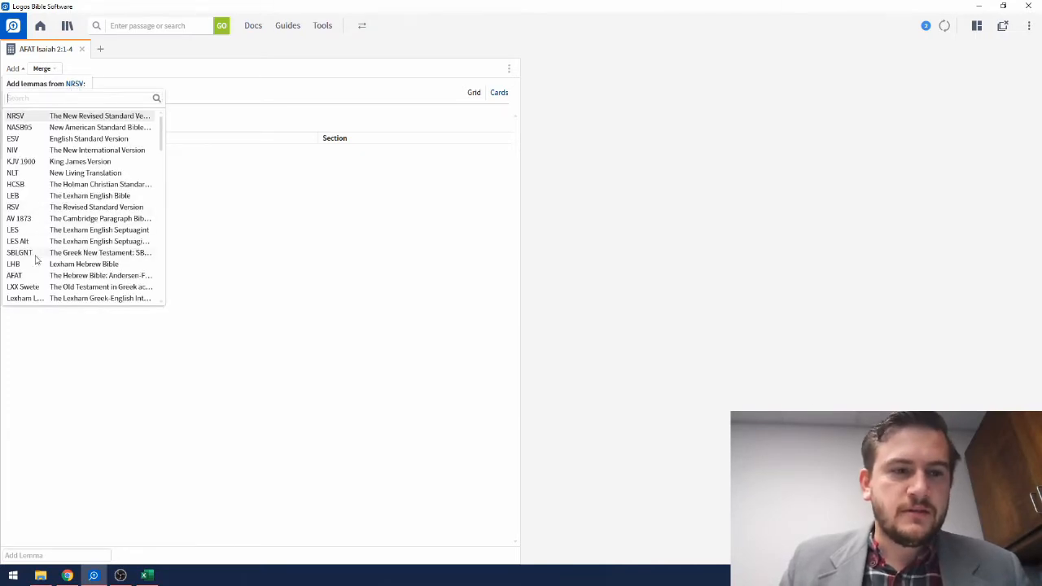
mouse_move(117, 282)
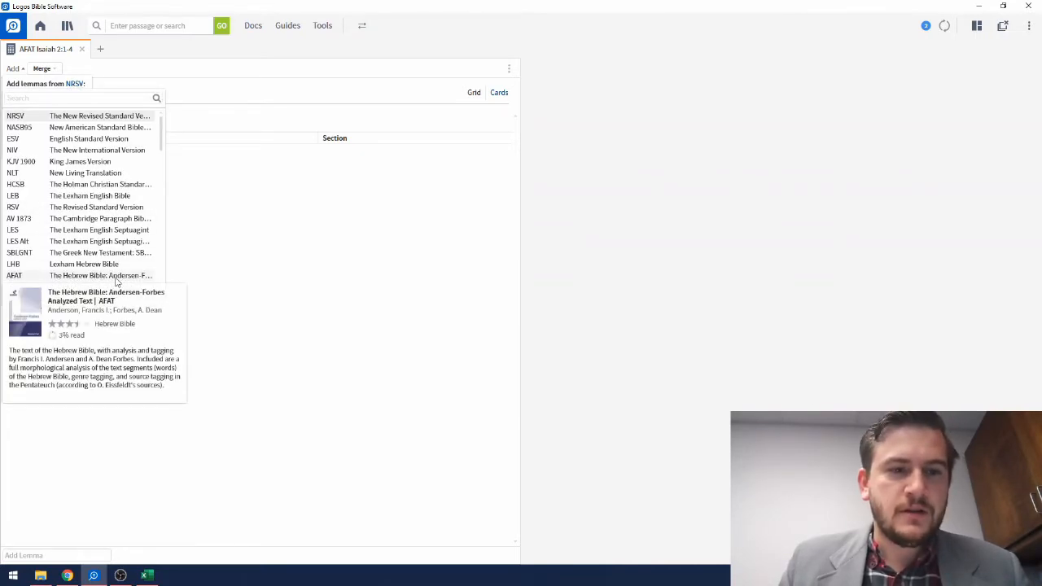
click(114, 276)
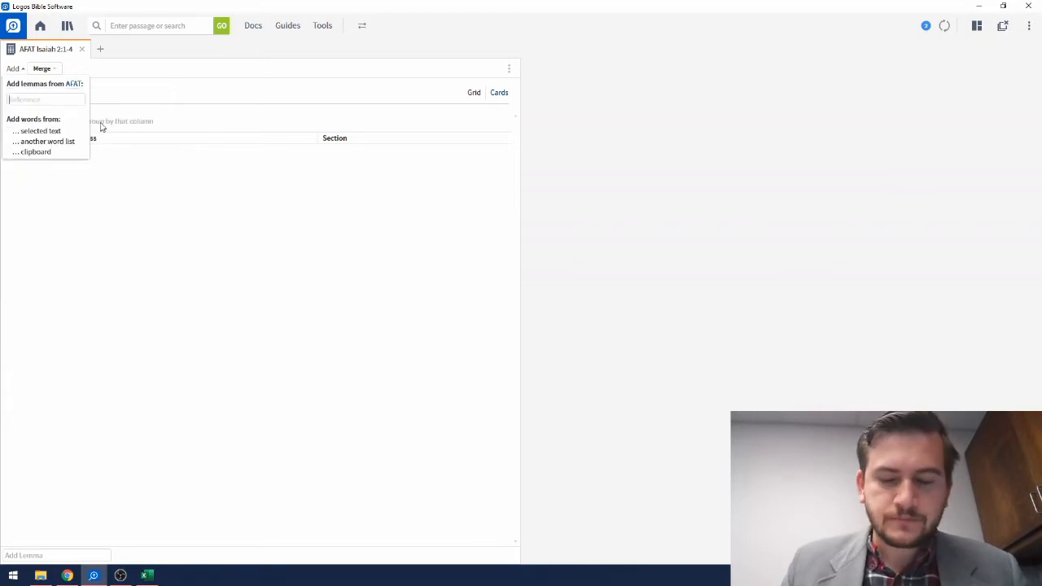
text(Isaiah)
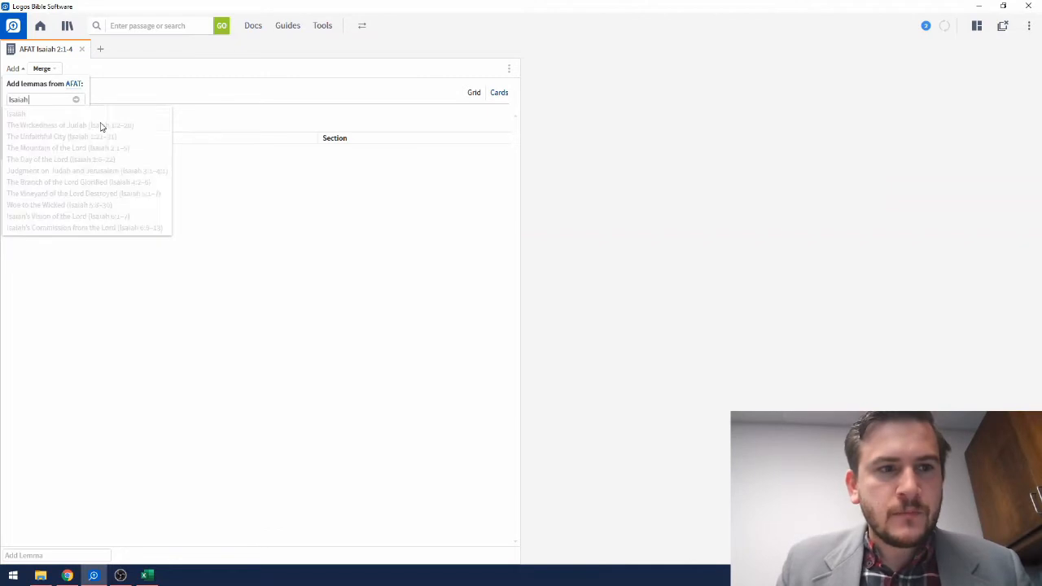
text(2:1-4)
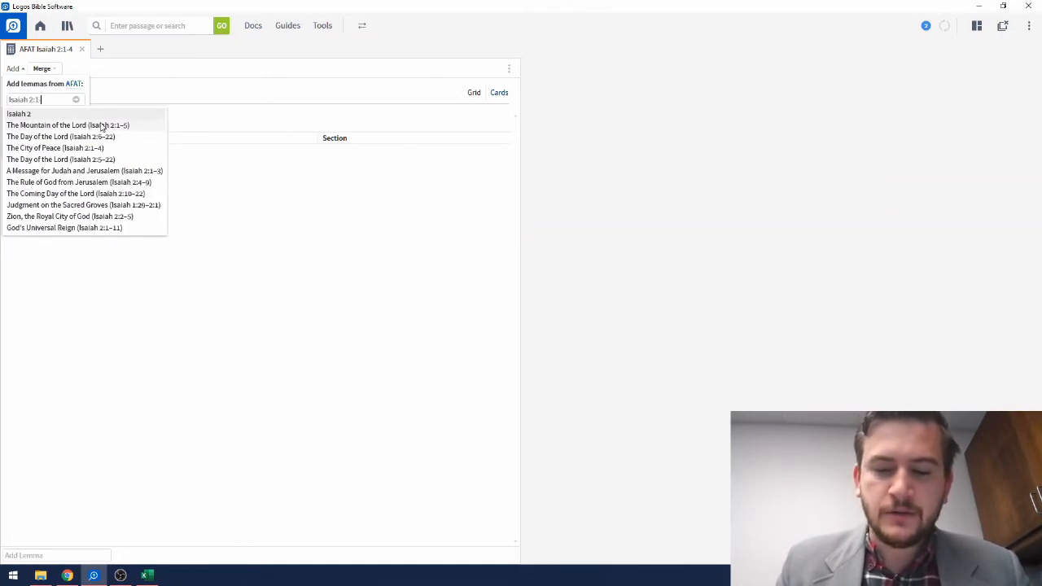
key(Return)
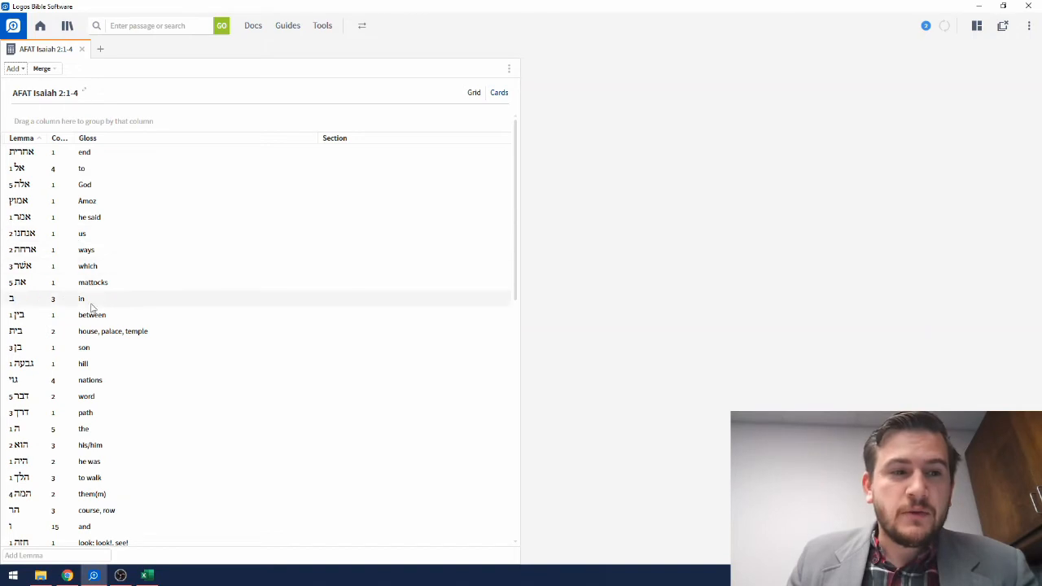
click(57, 138)
click(57, 138)
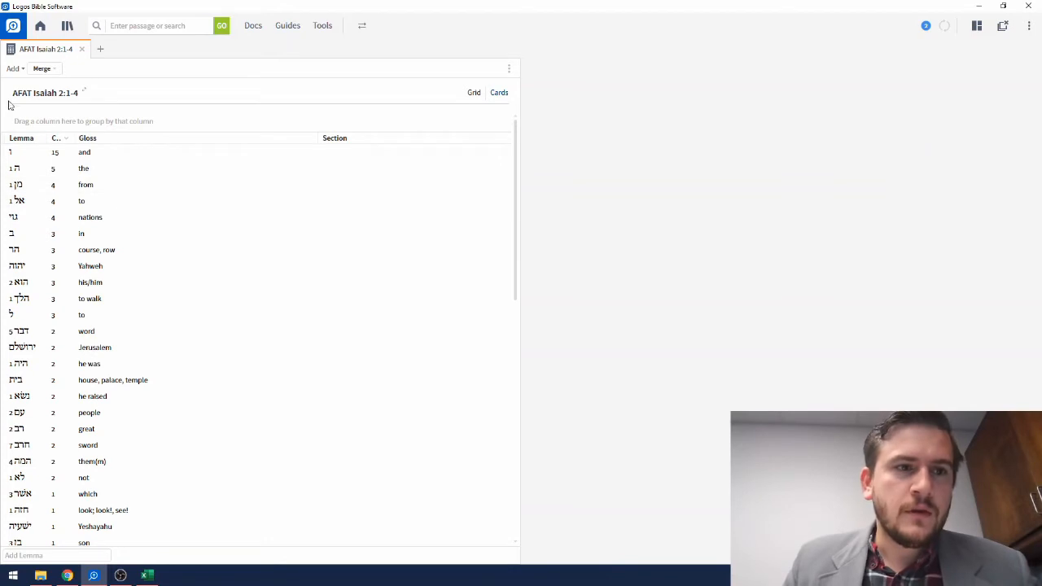
- Merge the AFAT Isaiah 2:1-4 word list with AFAT Hebrew Bible 100 or more using Difference
click(41, 70)
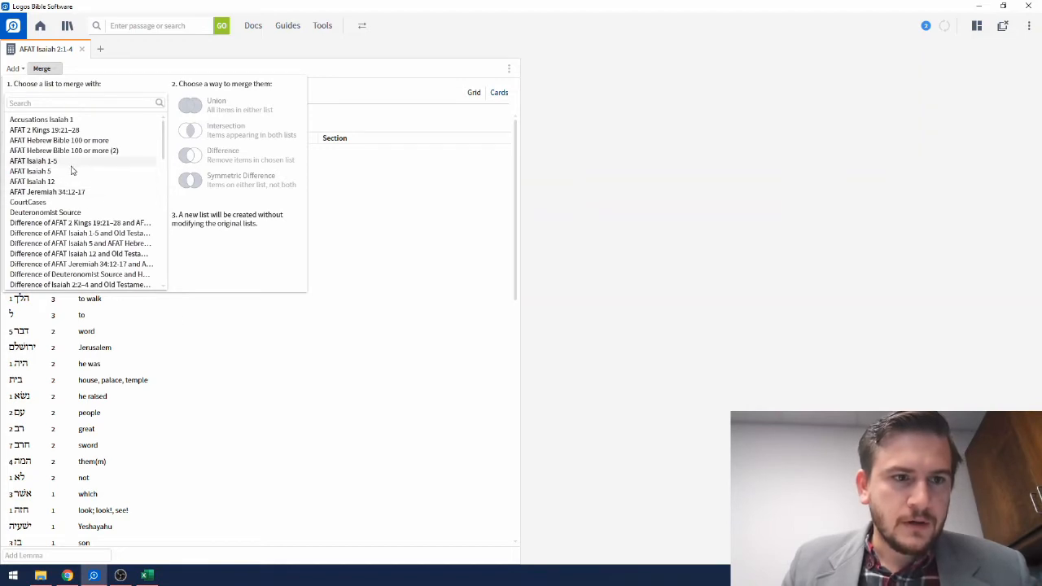
click(109, 141)
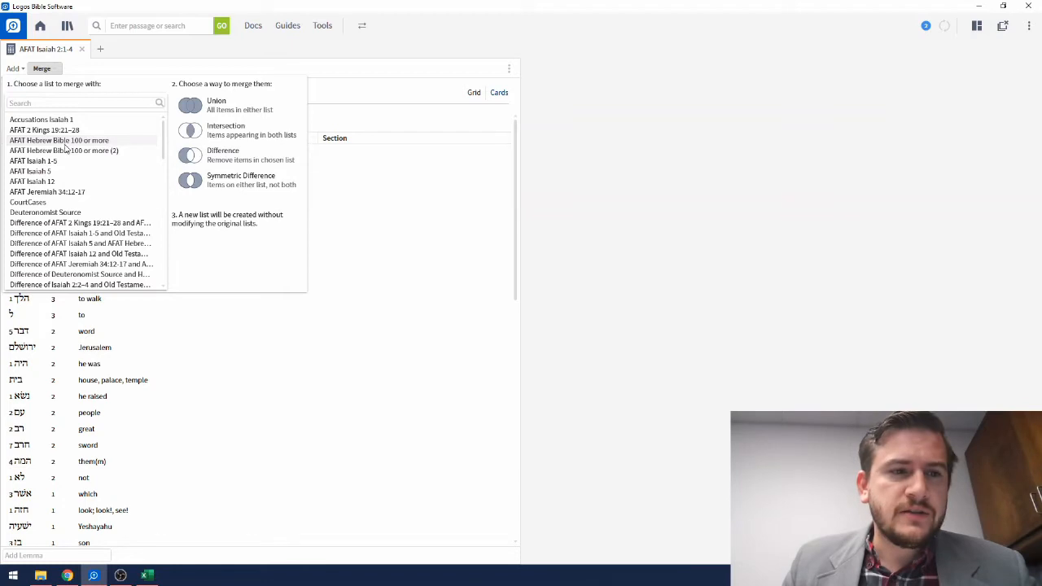
click(106, 144)
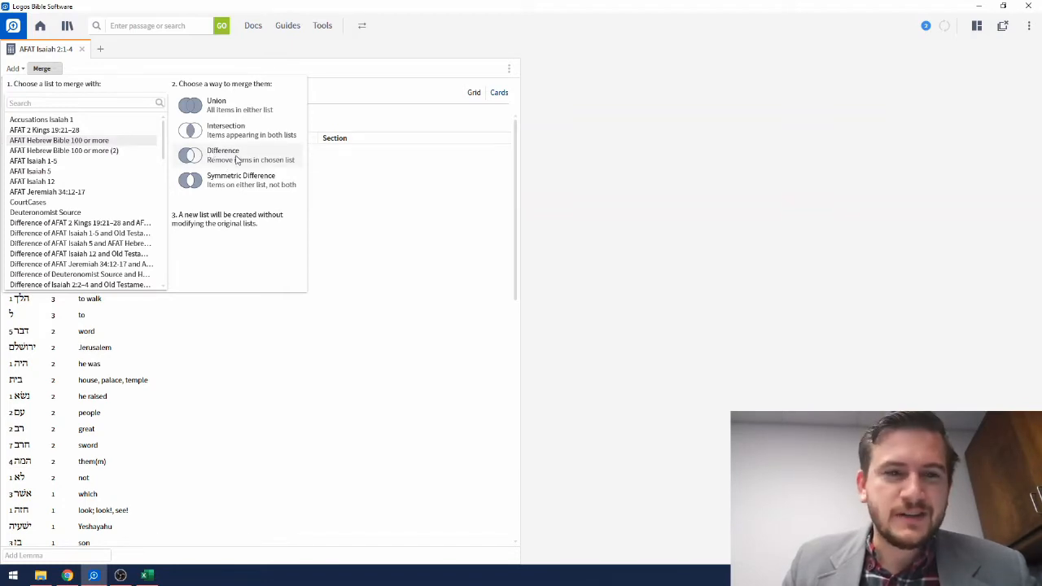
click(236, 159)
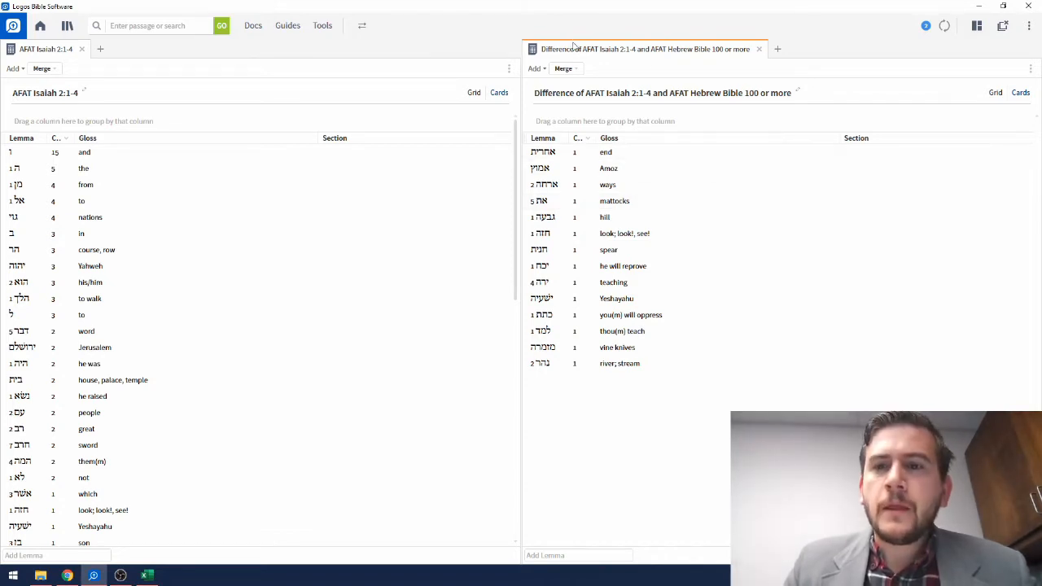
- Open the print and export view for the difference word list and switch to the PrepWordListMacro workbook in Excel
click(1030, 70)
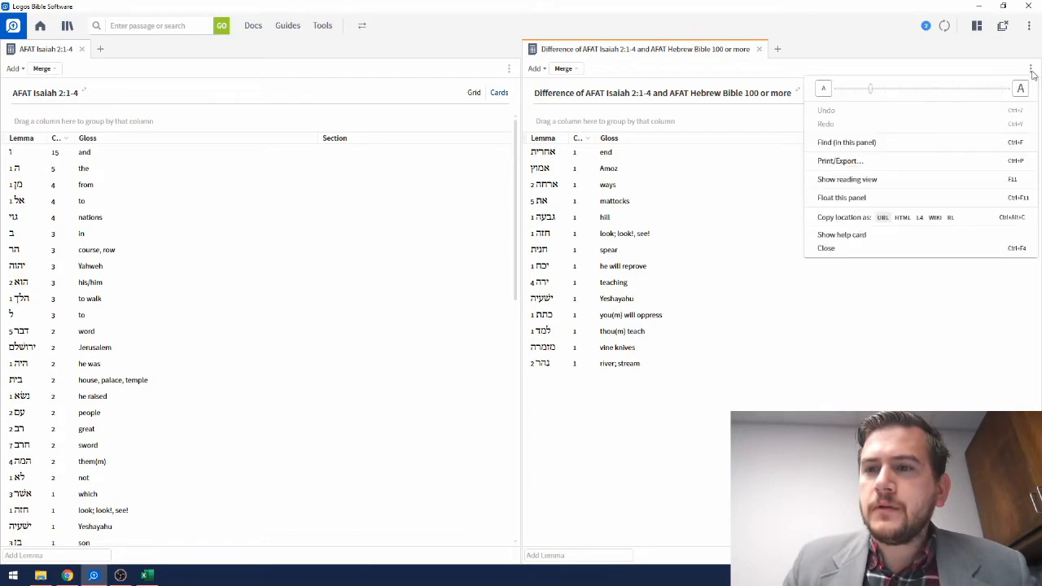
click(838, 161)
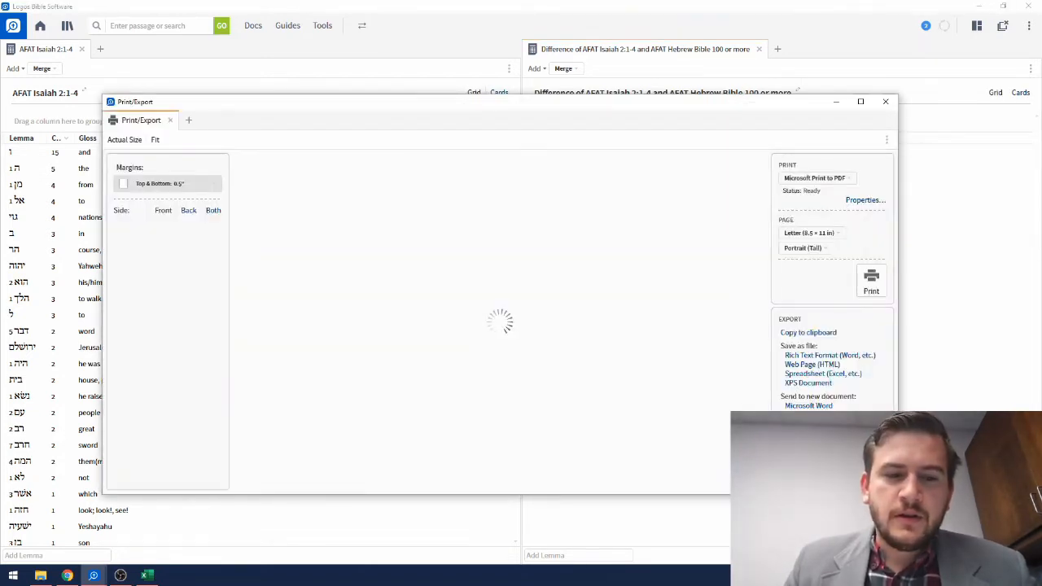
mouse_move(152, 583)
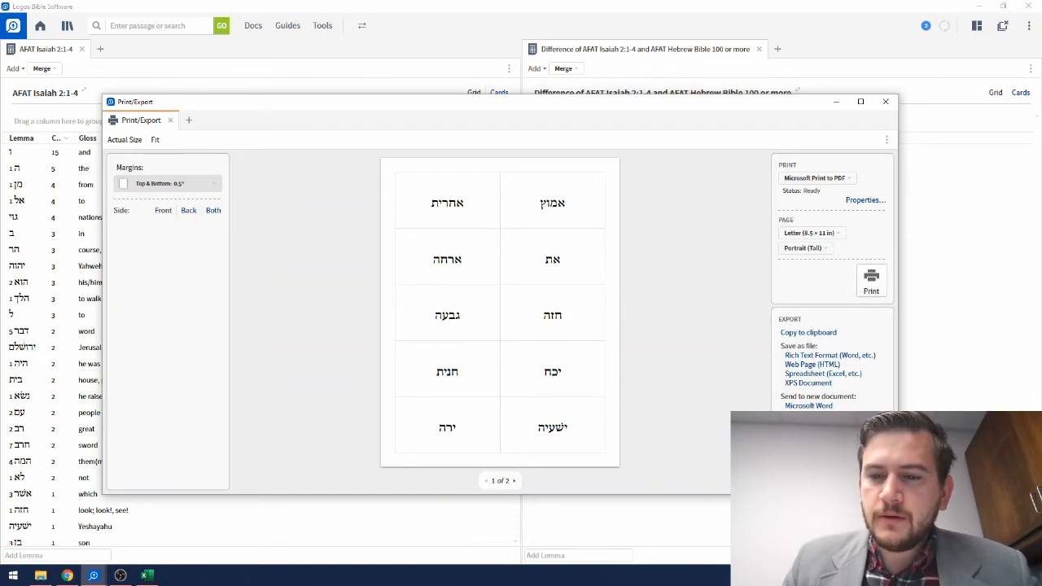
click(147, 575)
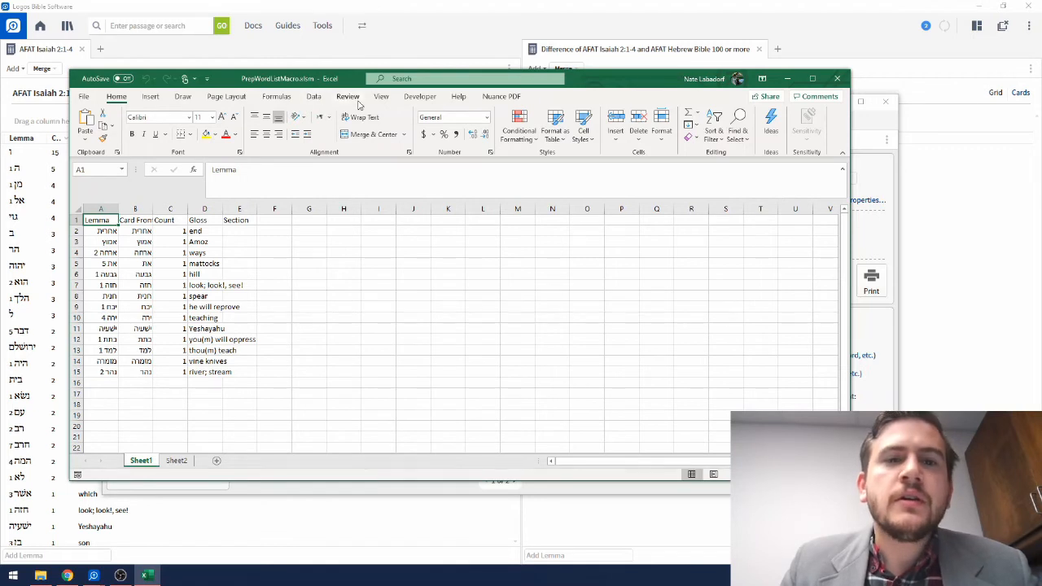
- Check in the Excel options for customizing the ribbon that the Developer tab is enabled
click(413, 98)
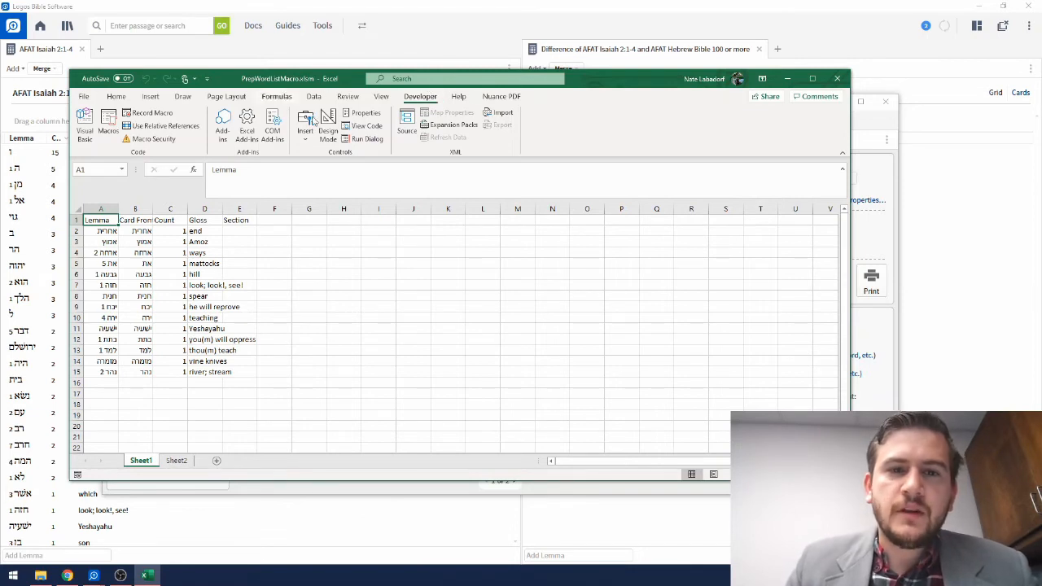
click(84, 97)
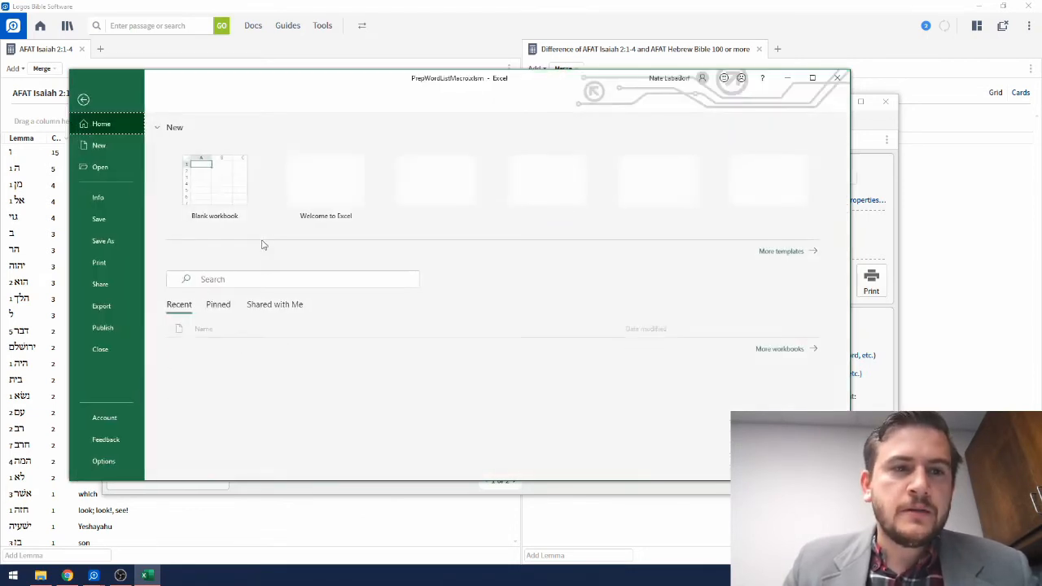
click(114, 466)
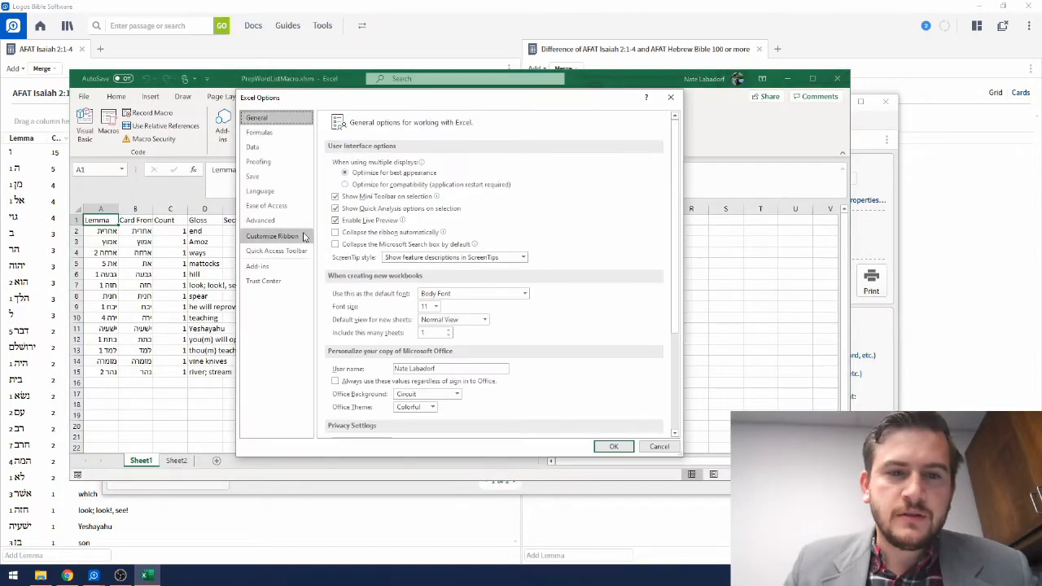
click(295, 236)
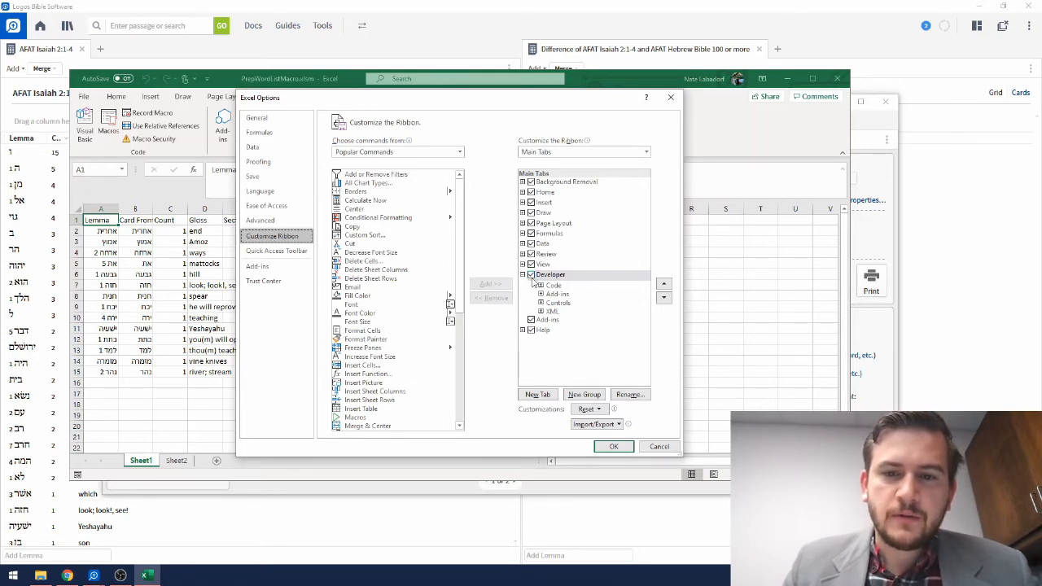
click(614, 446)
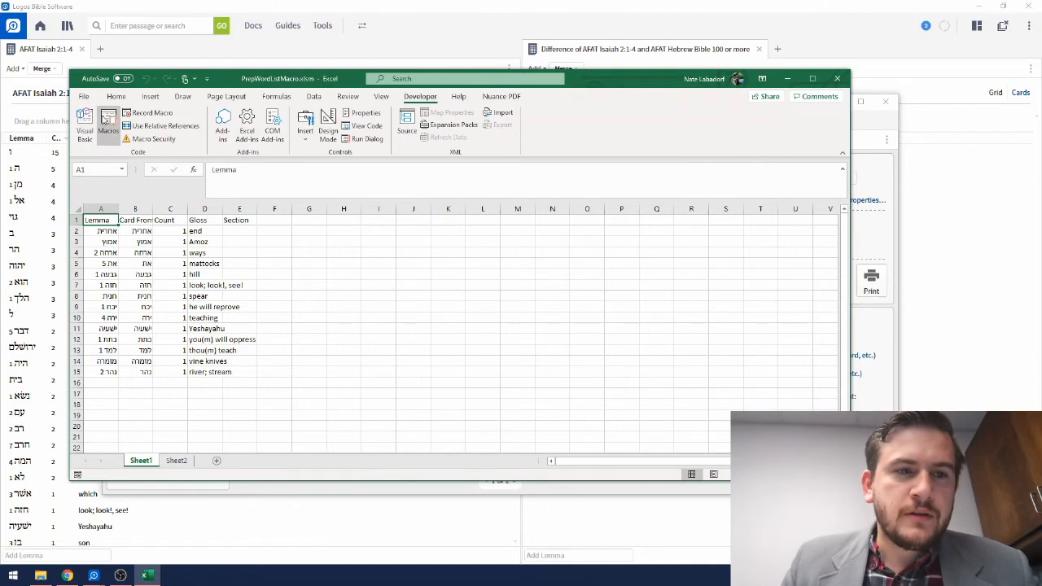
- Run the PrepWordListforSearch macro on the word list in Sheet1
click(108, 122)
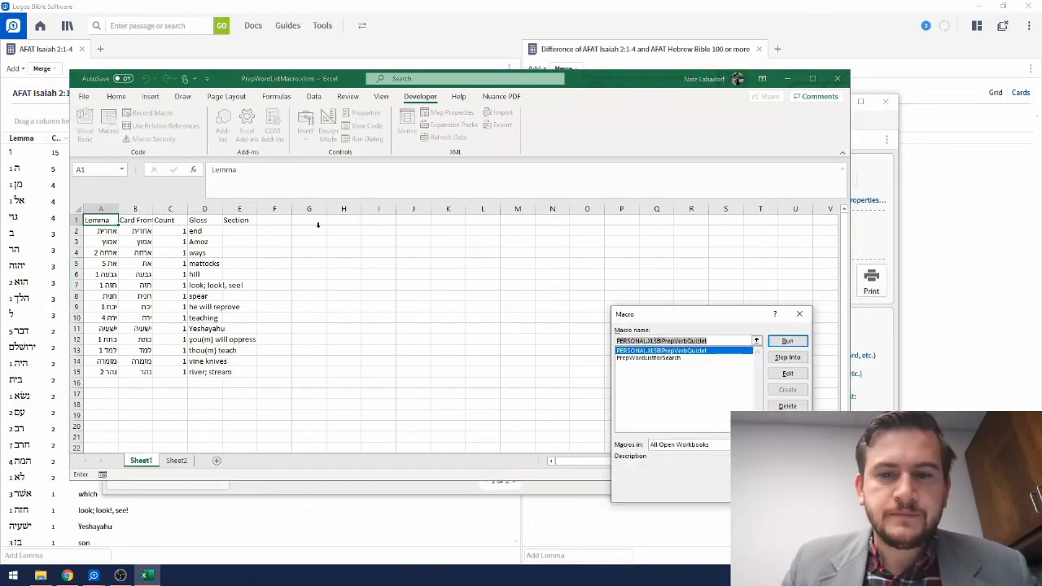
click(692, 360)
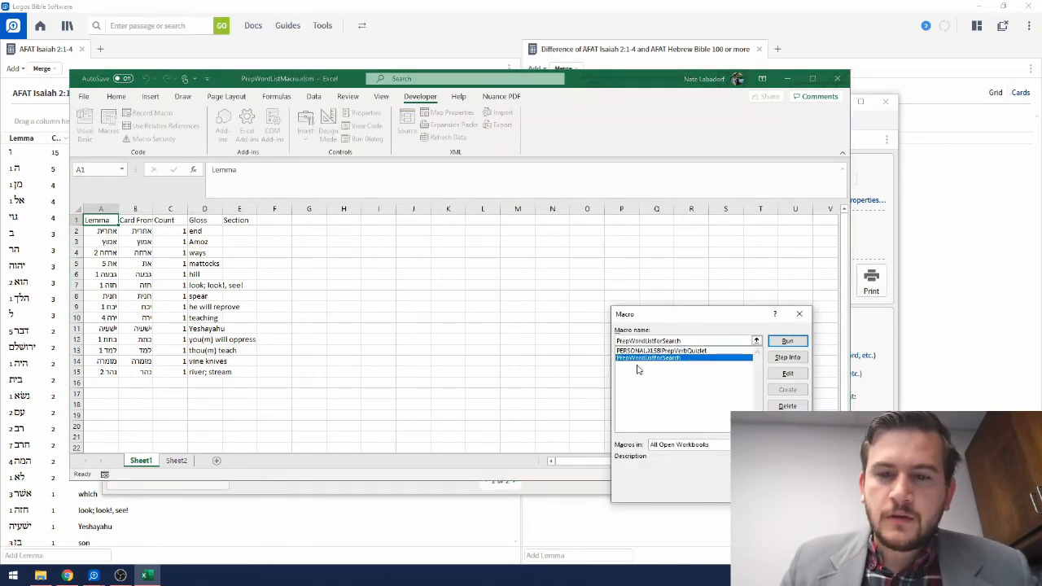
click(787, 341)
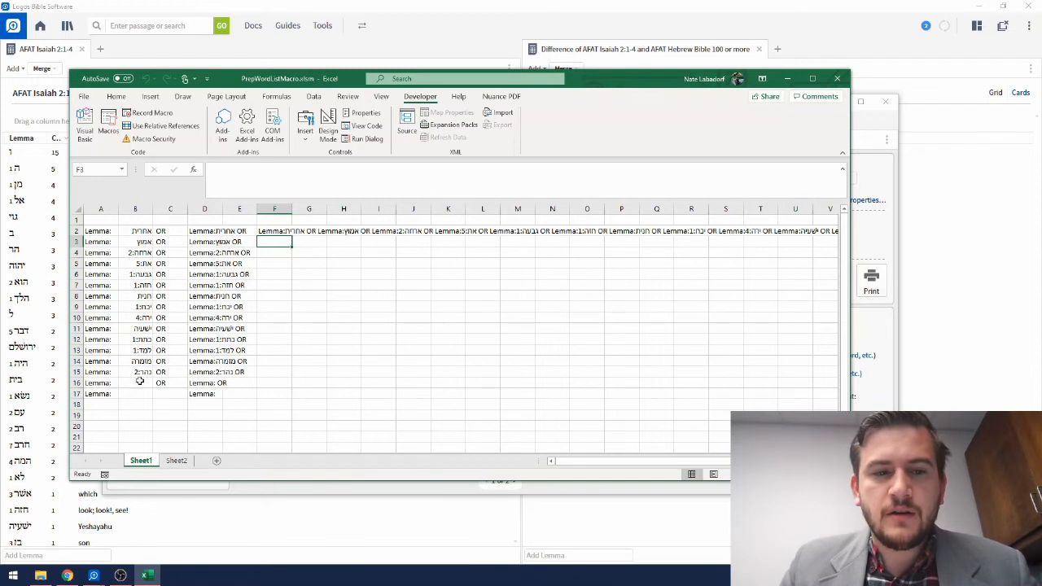
- Clear the surplus Lemma and OR entries in rows 16 and 17 of Sheet1, and compare with the example on Sheet2
drag(104, 384, 233, 399)
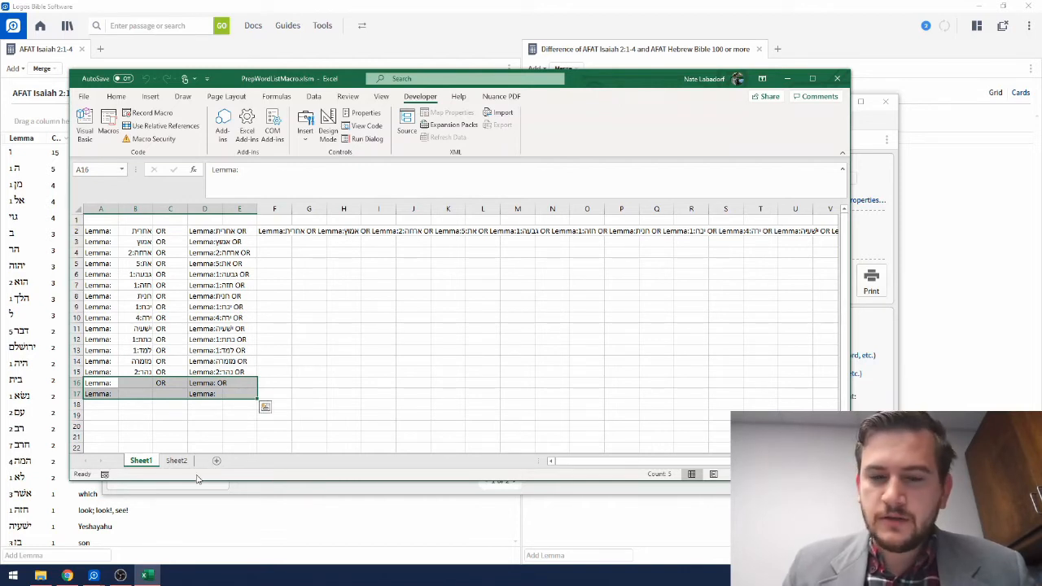
key(Delete)
click(127, 393)
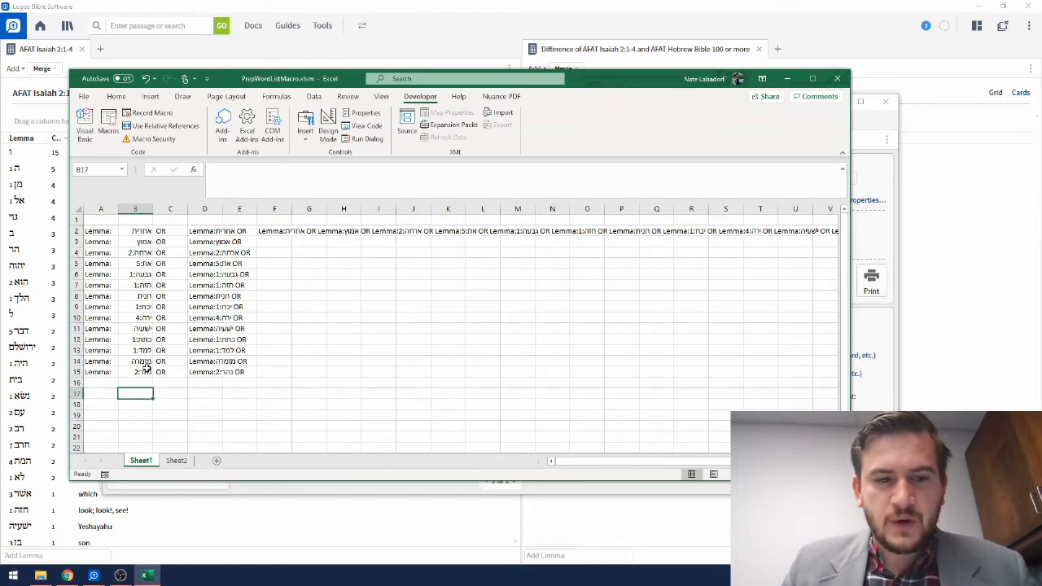
click(174, 460)
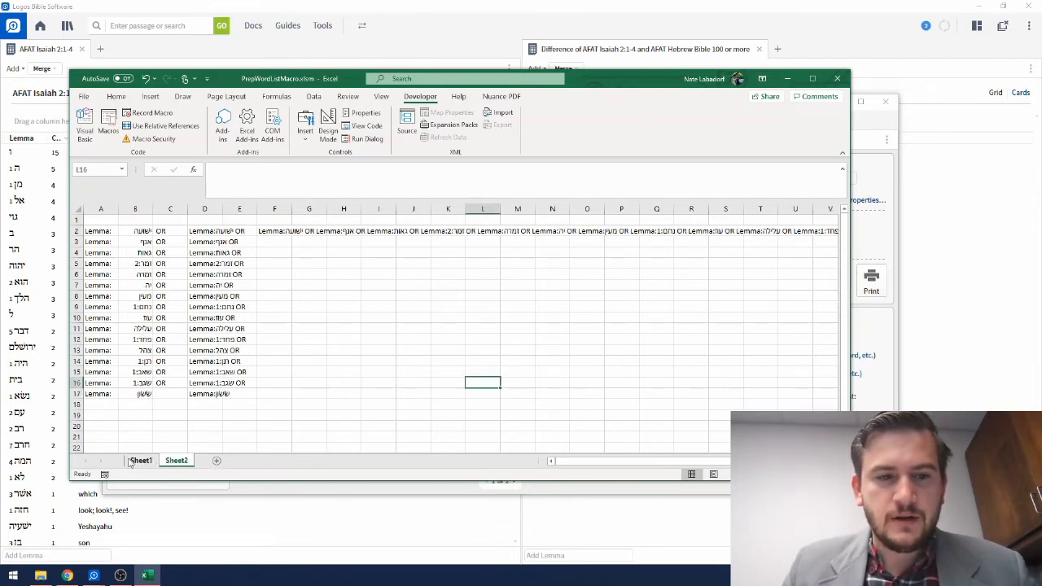
click(140, 460)
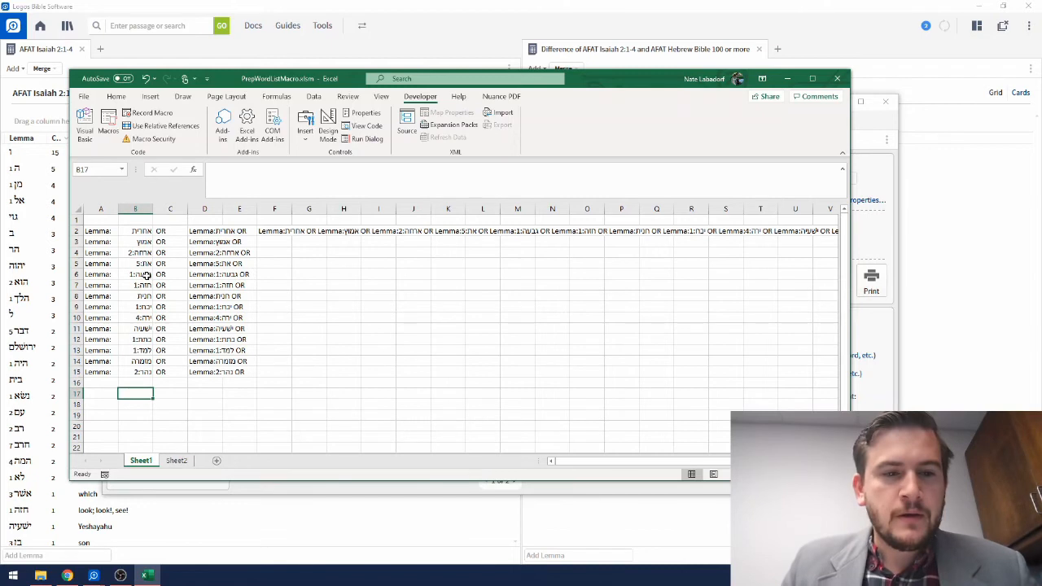
- Fill the "Lemma:" label down column A below row 15 and clear the added cells again
click(103, 373)
drag(120, 376, 120, 429)
drag(105, 386, 105, 436)
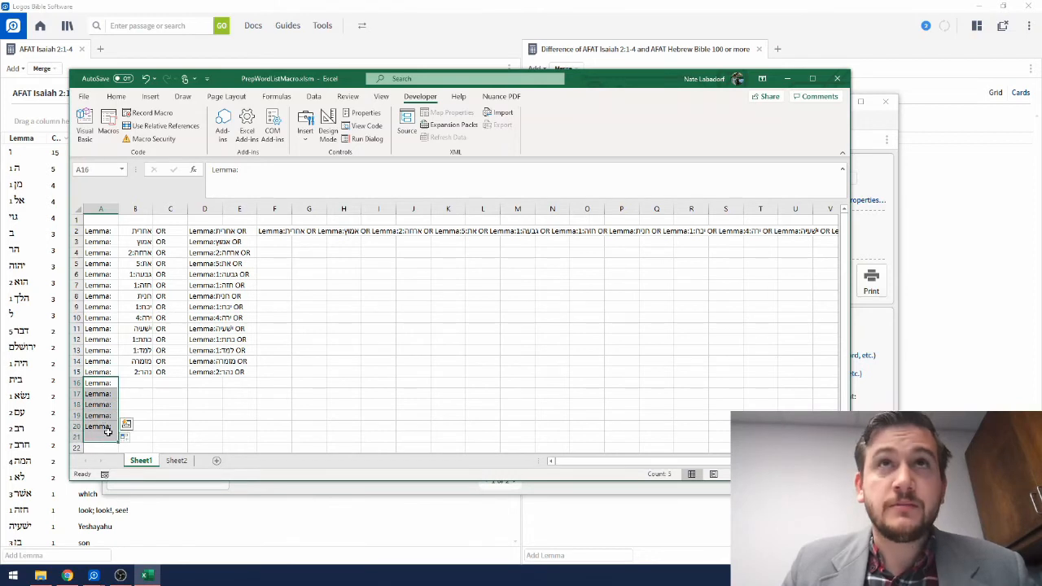
key(Delete)
click(171, 393)
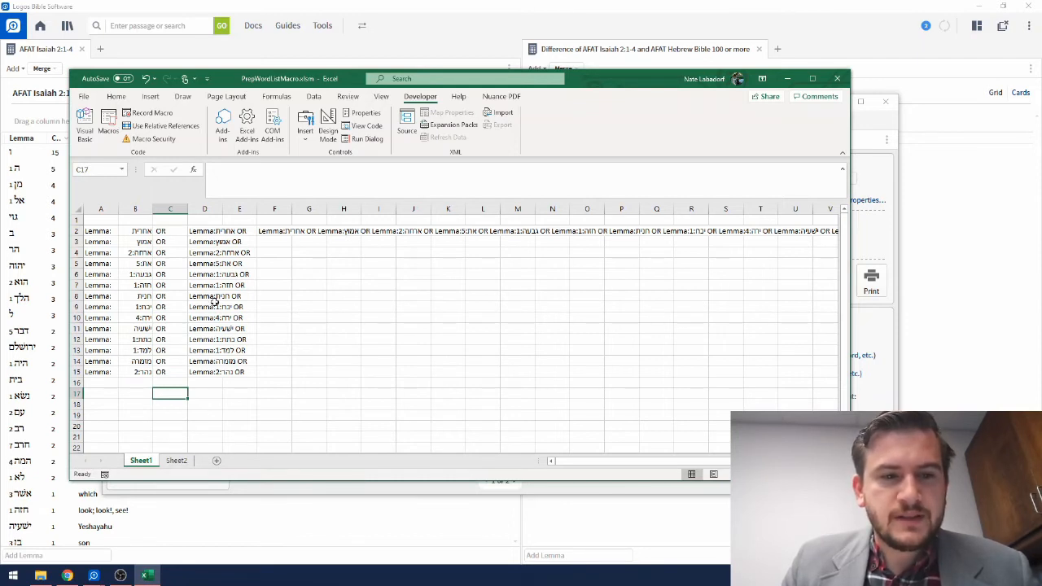
- Delete the trailing OR after the last lemma in cell C15
click(183, 373)
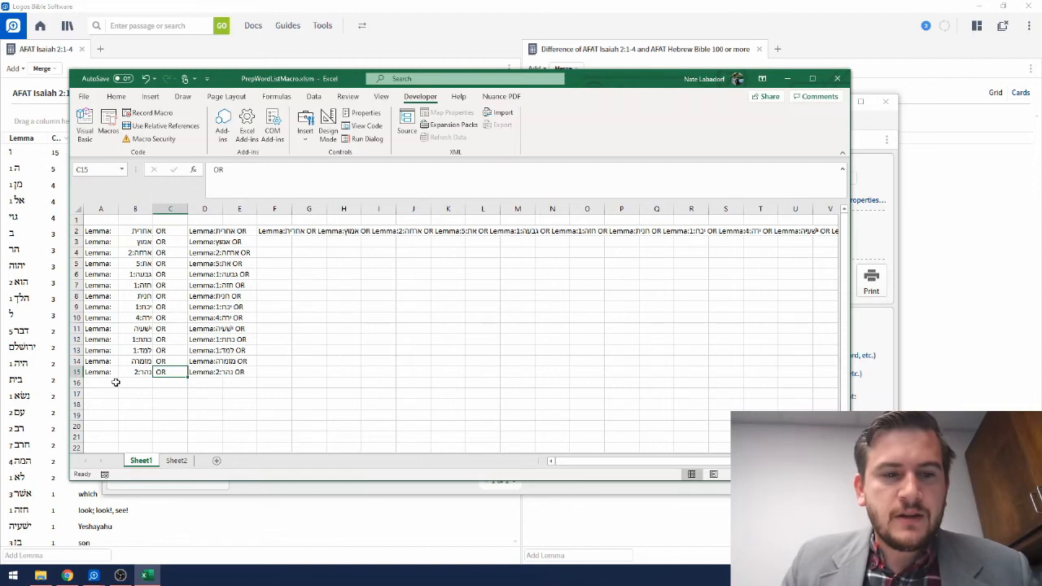
drag(94, 368, 245, 373)
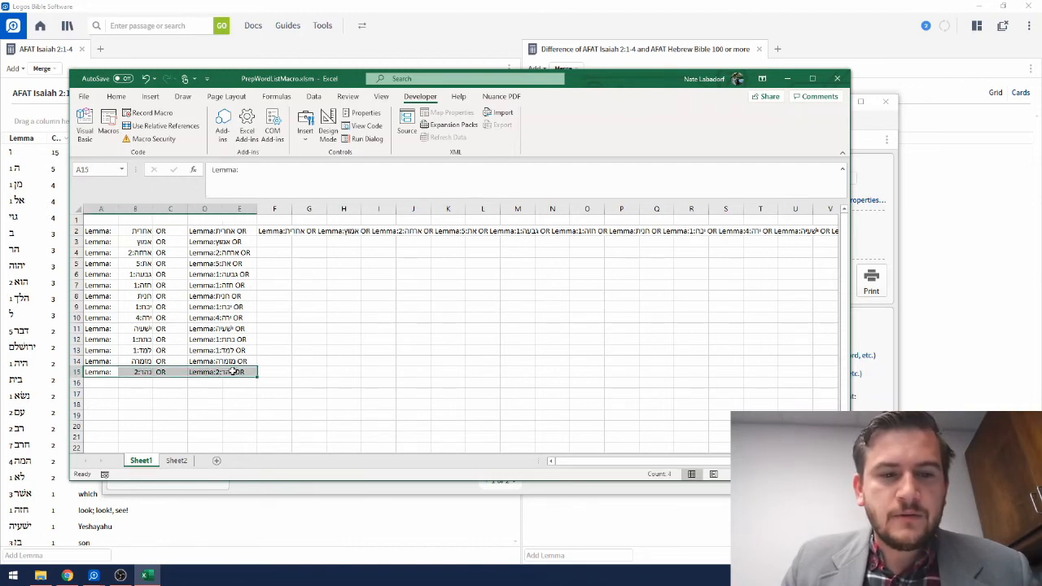
click(171, 373)
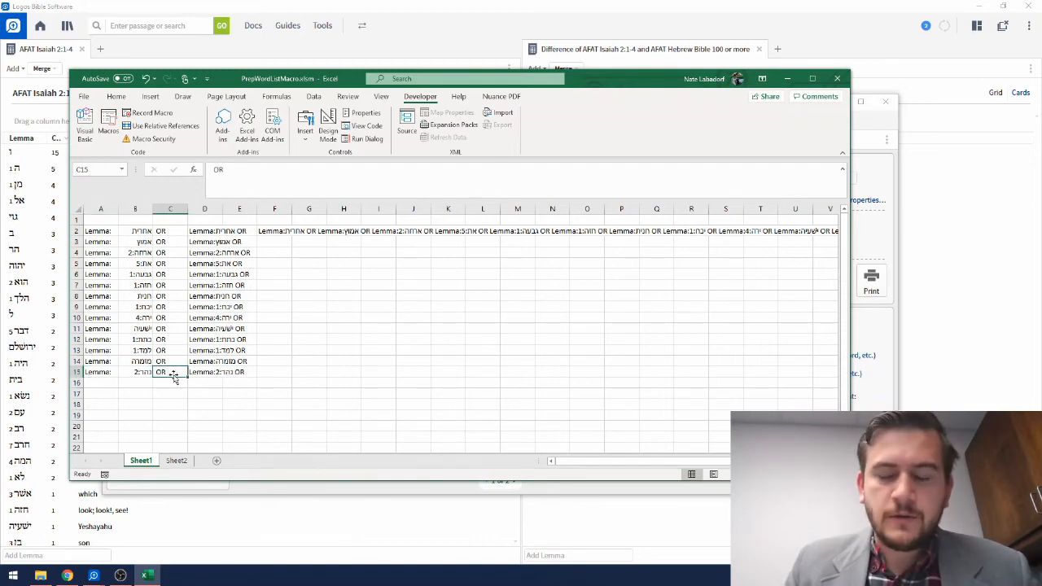
key(Delete)
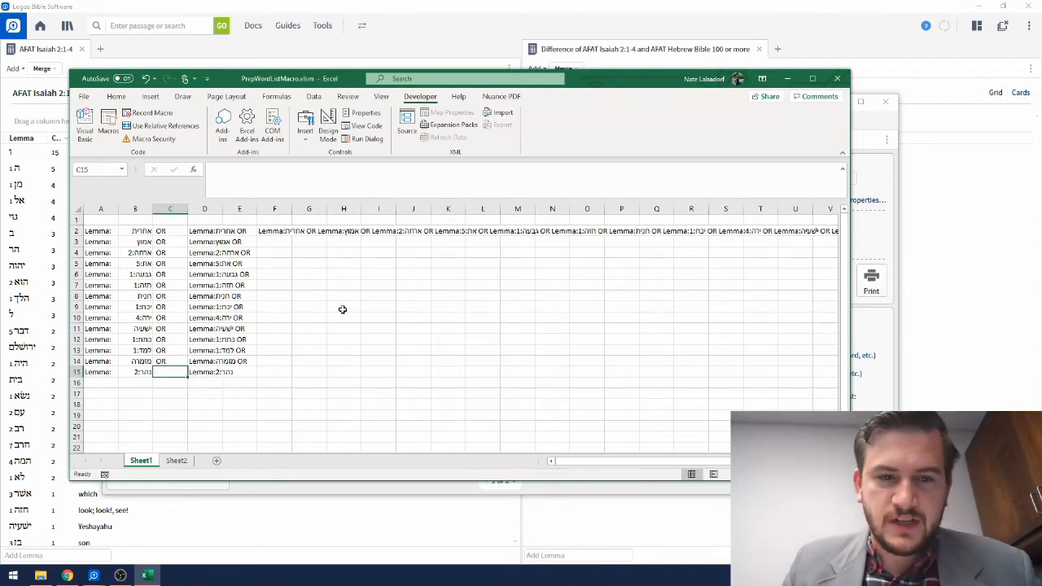
click(308, 382)
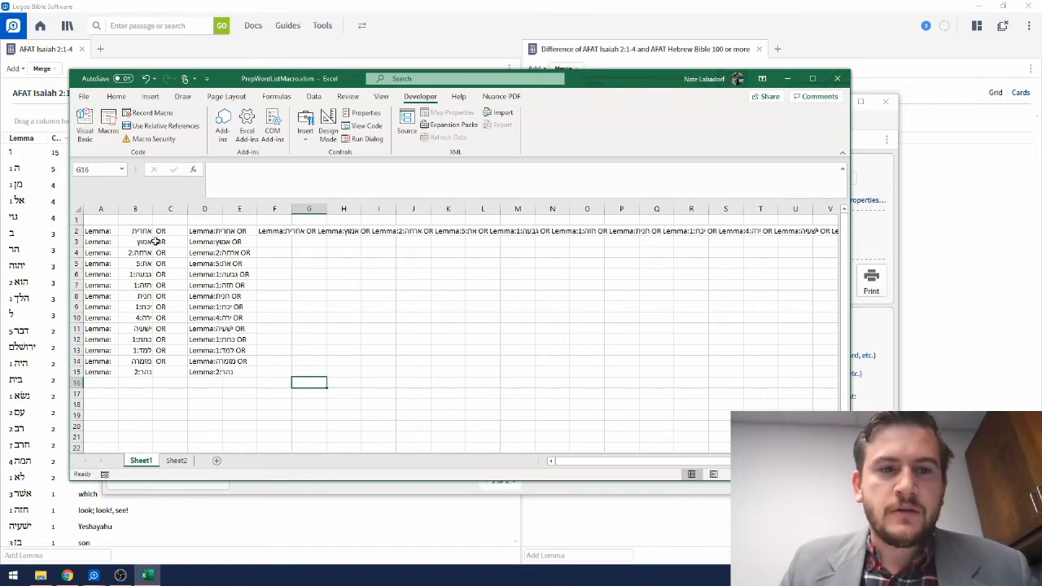
drag(99, 373, 213, 378)
click(175, 373)
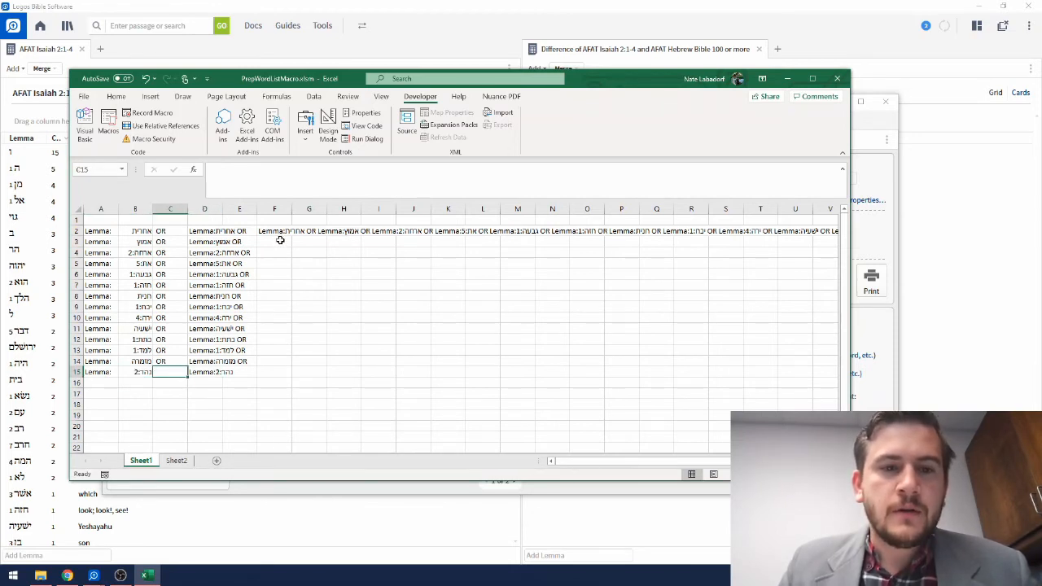
- Copy the joined lemma search string in cell F2 and switch to Logos Bible Software
click(279, 234)
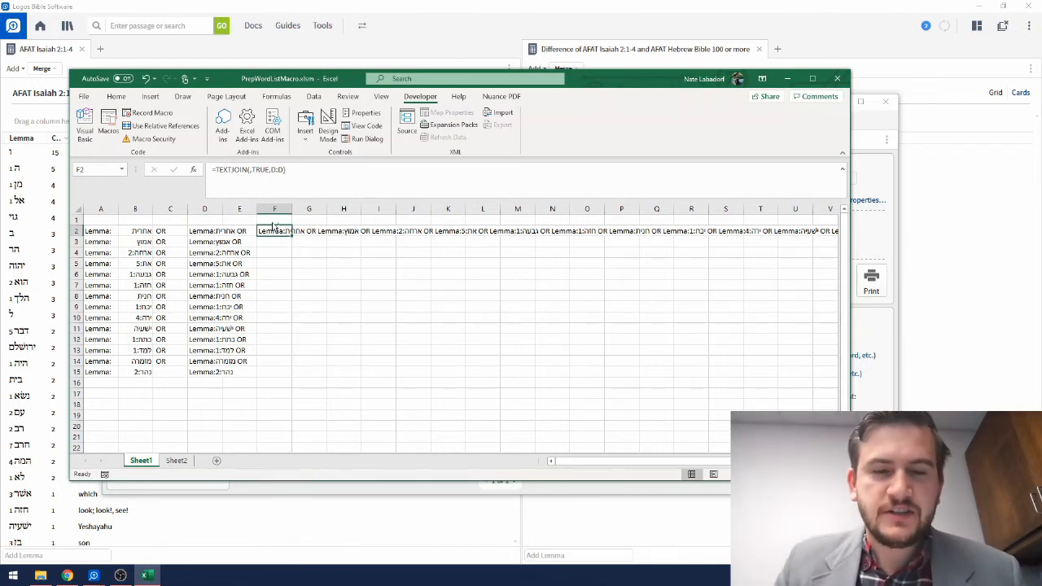
key(ctrl+c)
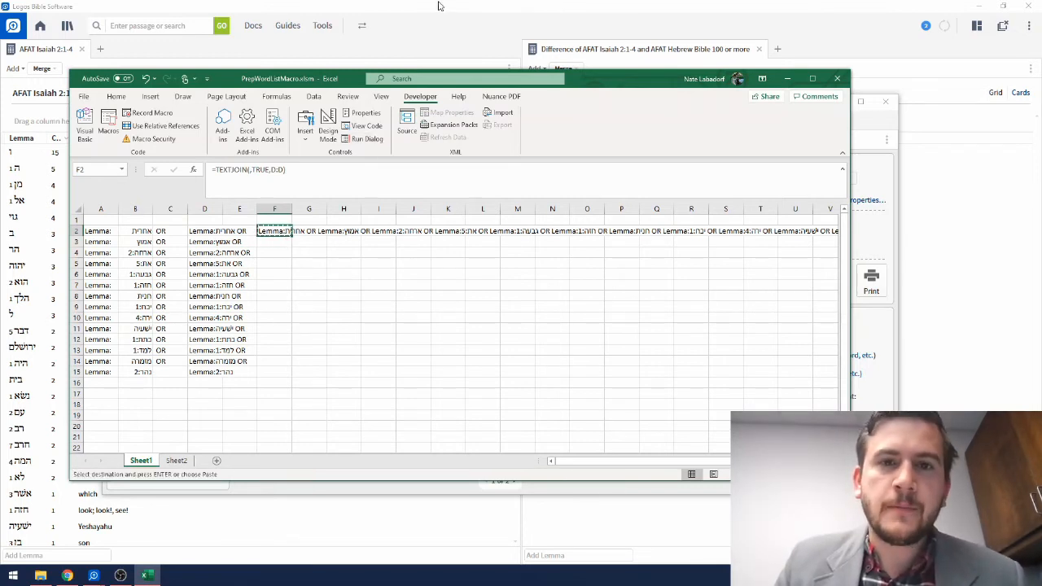
key(alt+Tab)
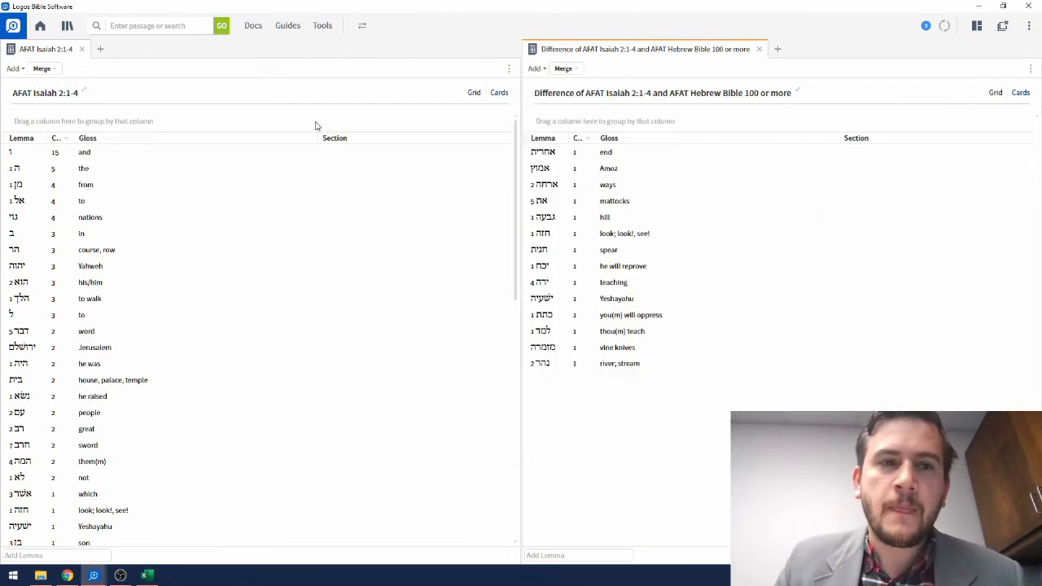
- Run a Morph search for the copied lemma string across the entire Bible in The Hebrew Bible: Andersen-Forbes Analyzed Text (AFAT)
click(96, 26)
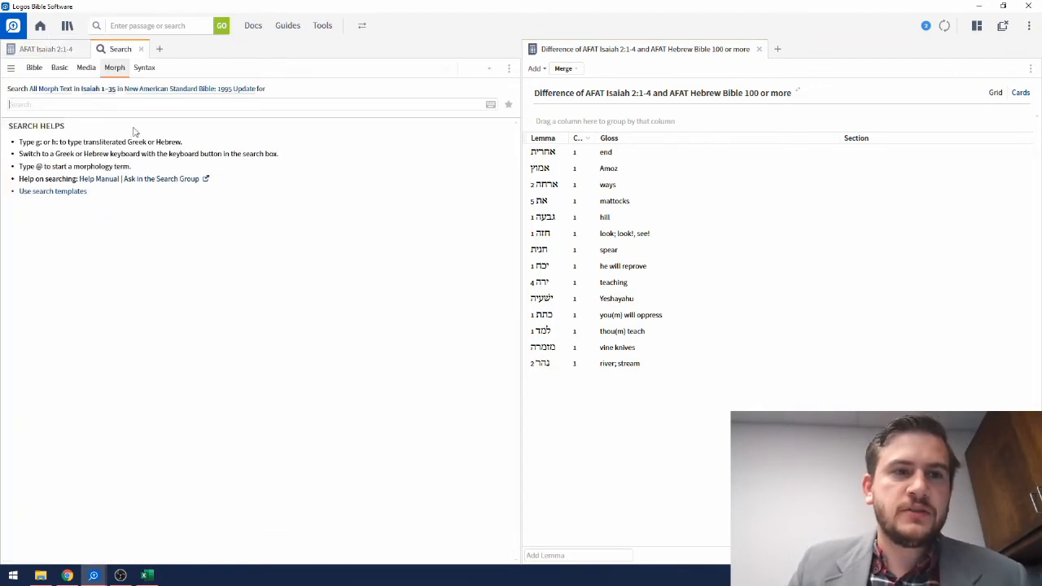
click(103, 89)
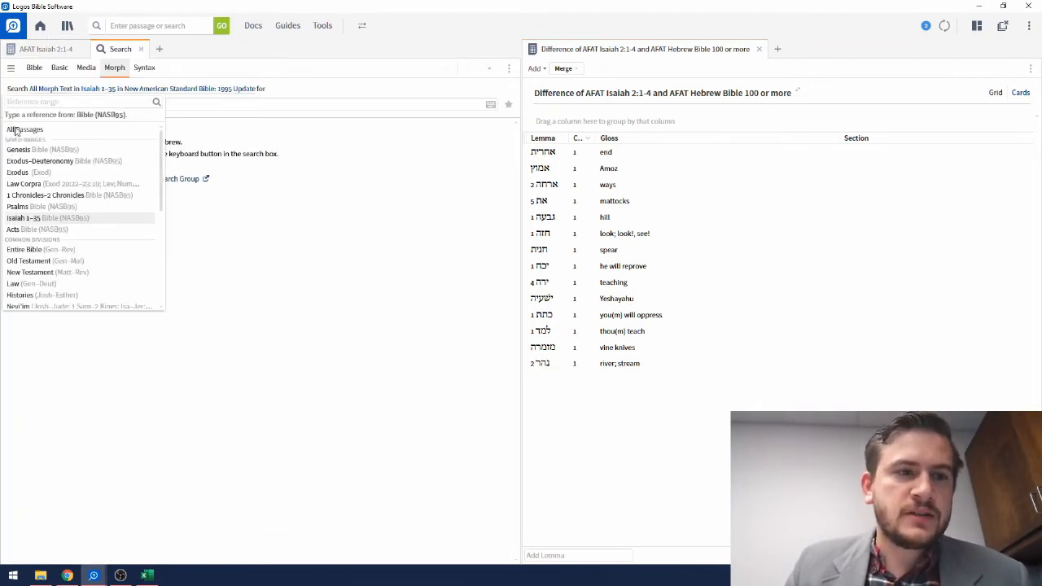
click(33, 250)
click(209, 90)
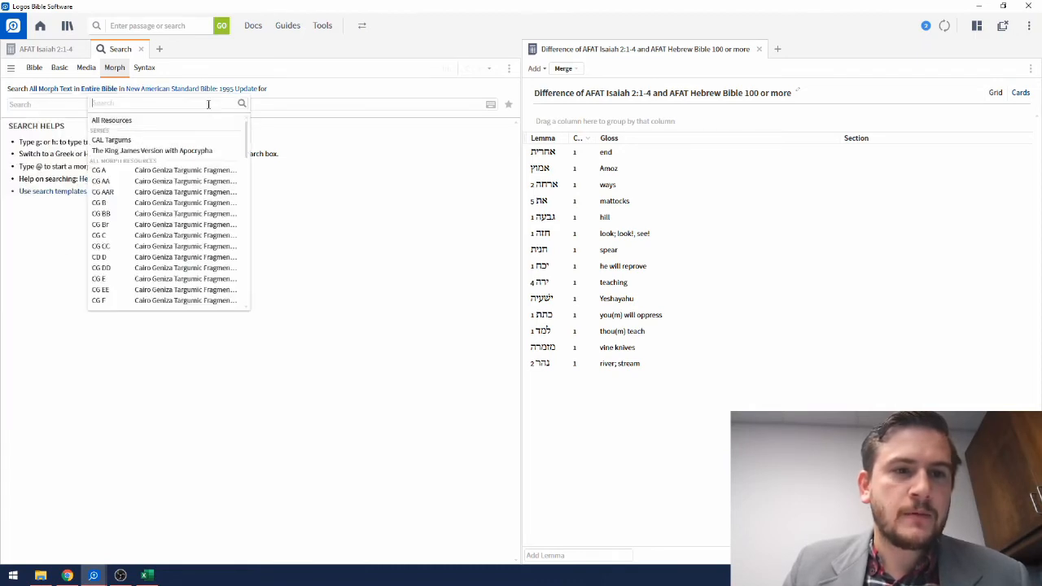
text(afat)
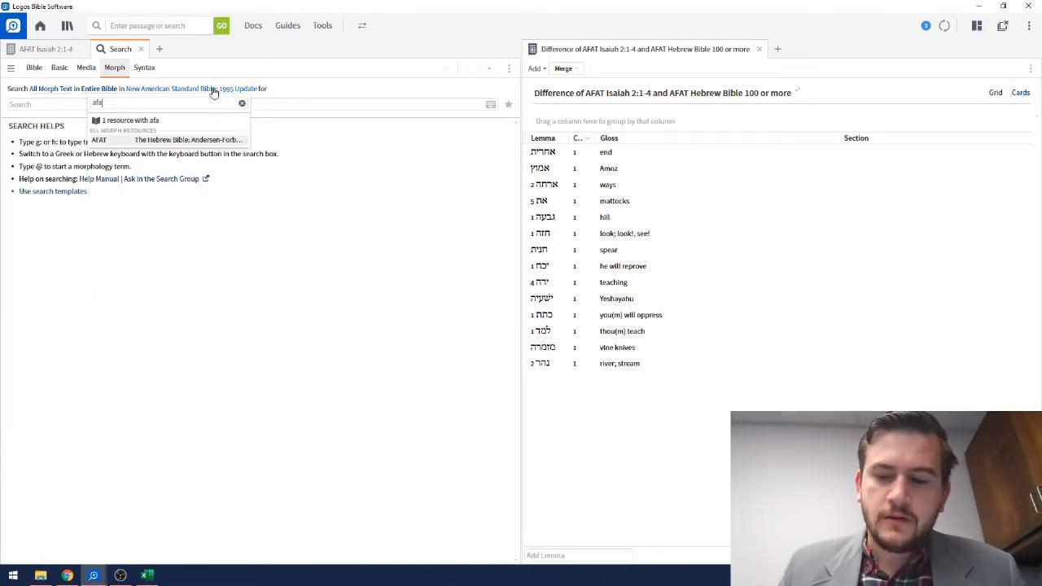
key(Return)
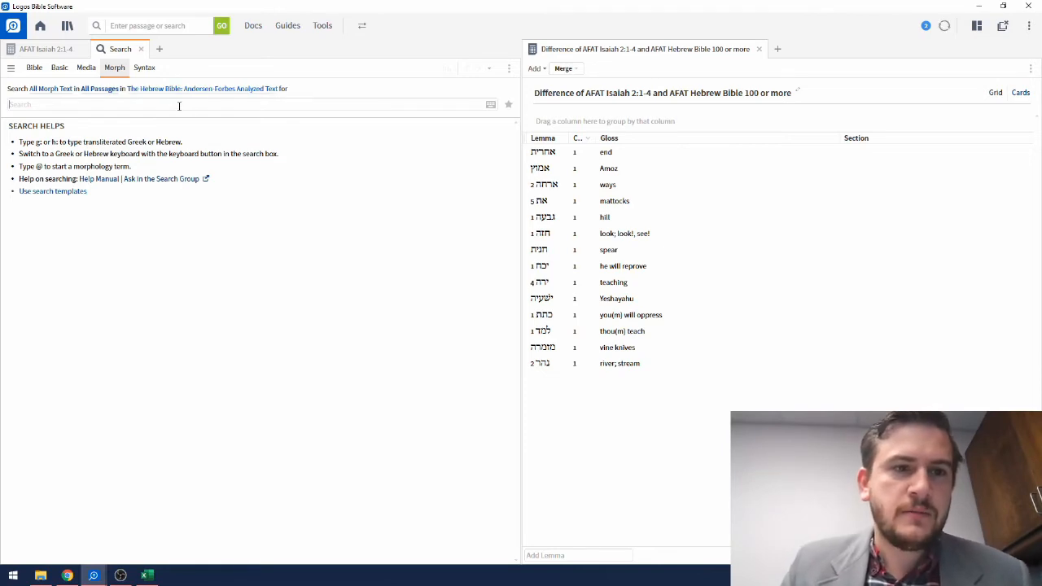
key(ctrl+v)
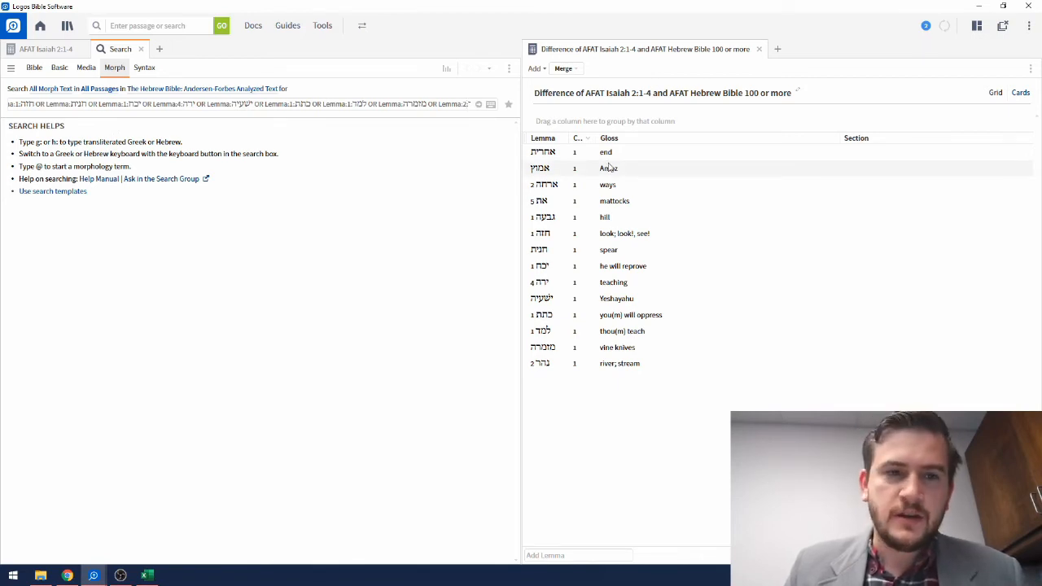
key(Return)
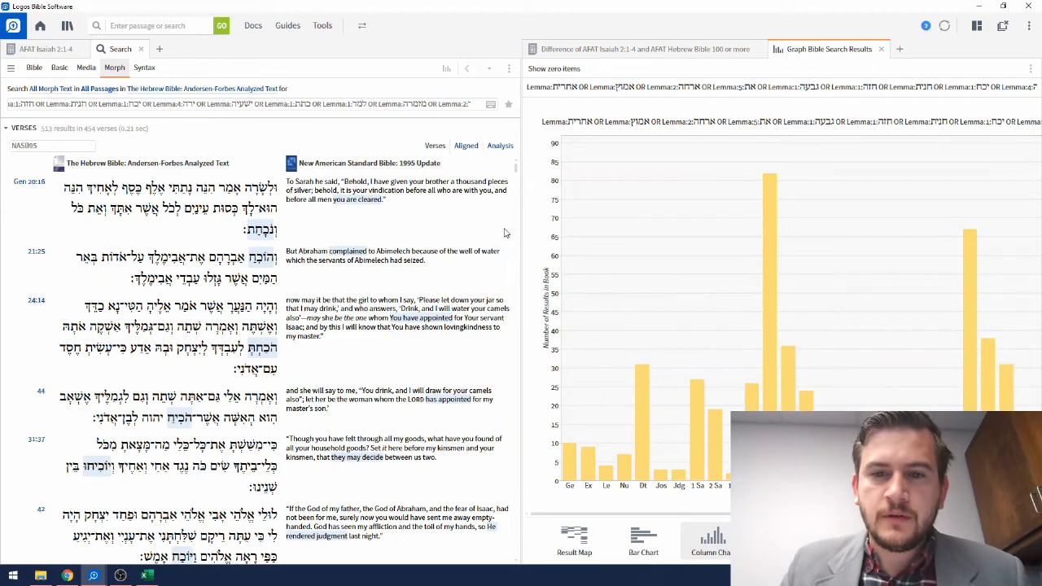
- Widen the column chart of the search results, plot Number of Results in Chapter / 1000 Words in Chapter, and examine the columns through Micah
drag(522, 230, 286, 241)
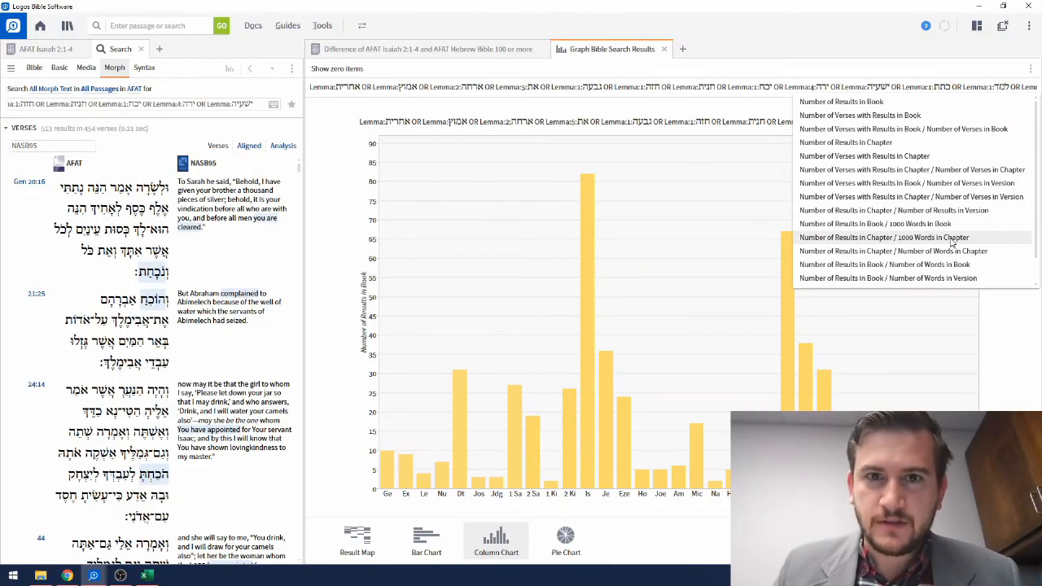
click(969, 237)
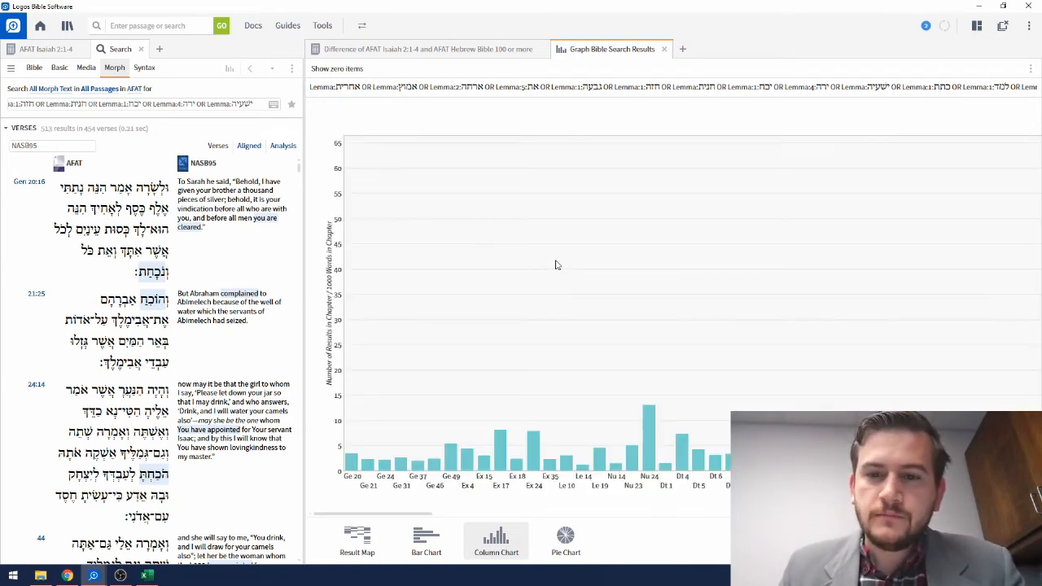
drag(426, 516, 543, 512)
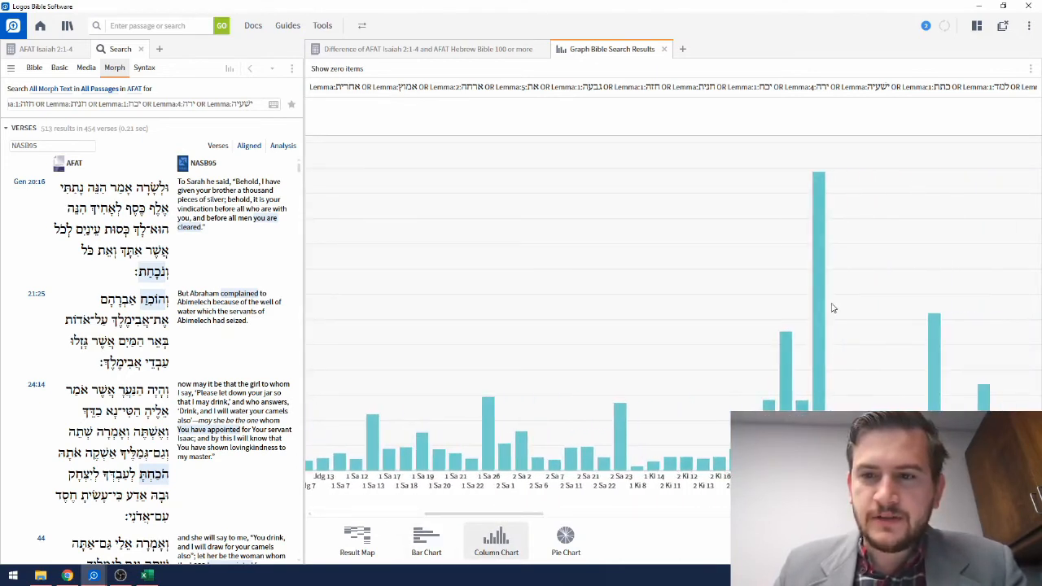
drag(501, 514, 702, 506)
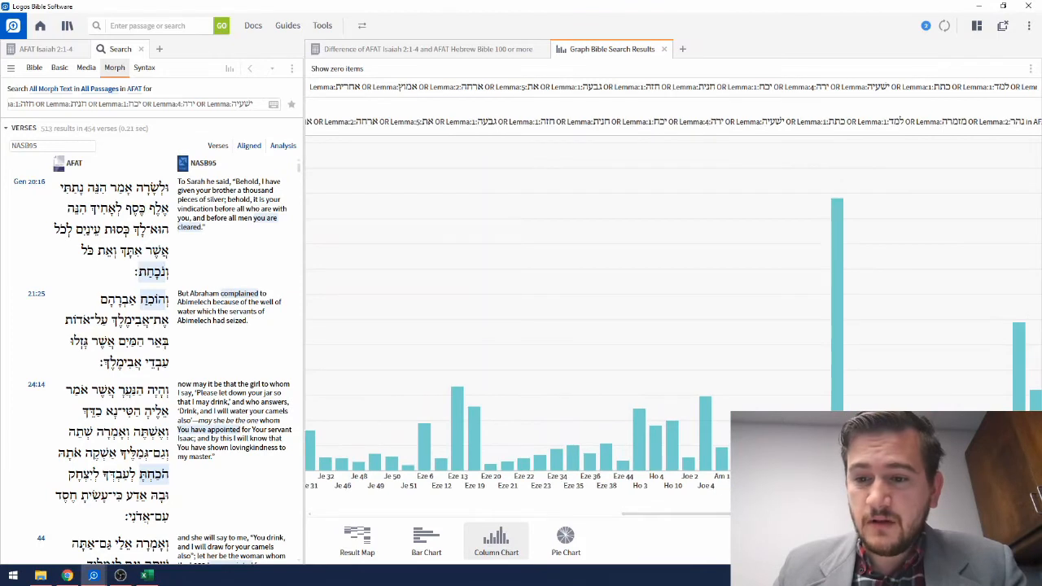
drag(655, 515, 684, 515)
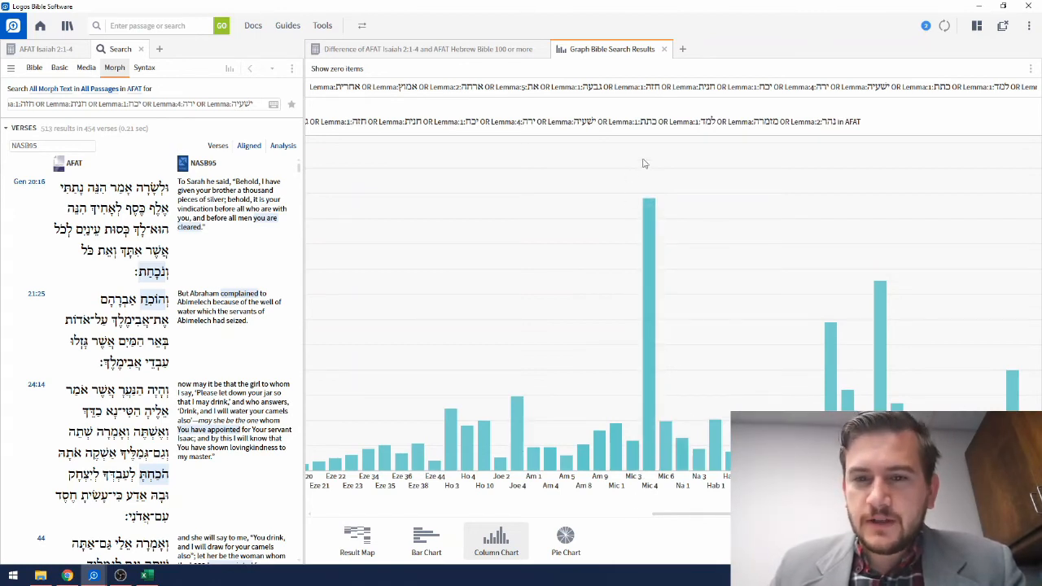
- Widen the search results area and open the New American Standard Bible: 1995 Update beside the chart at Micah 4
drag(301, 173, 477, 172)
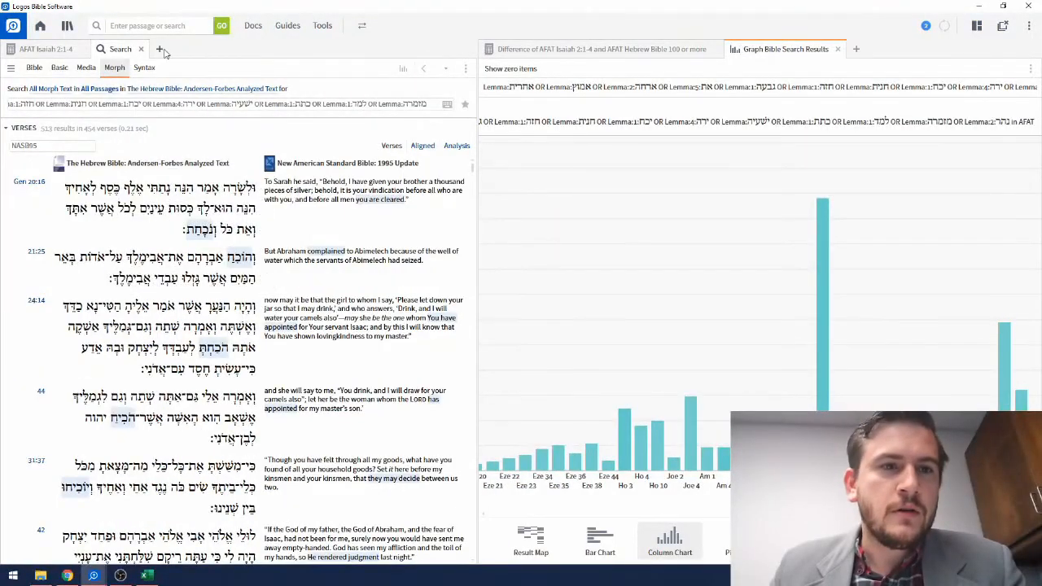
click(160, 49)
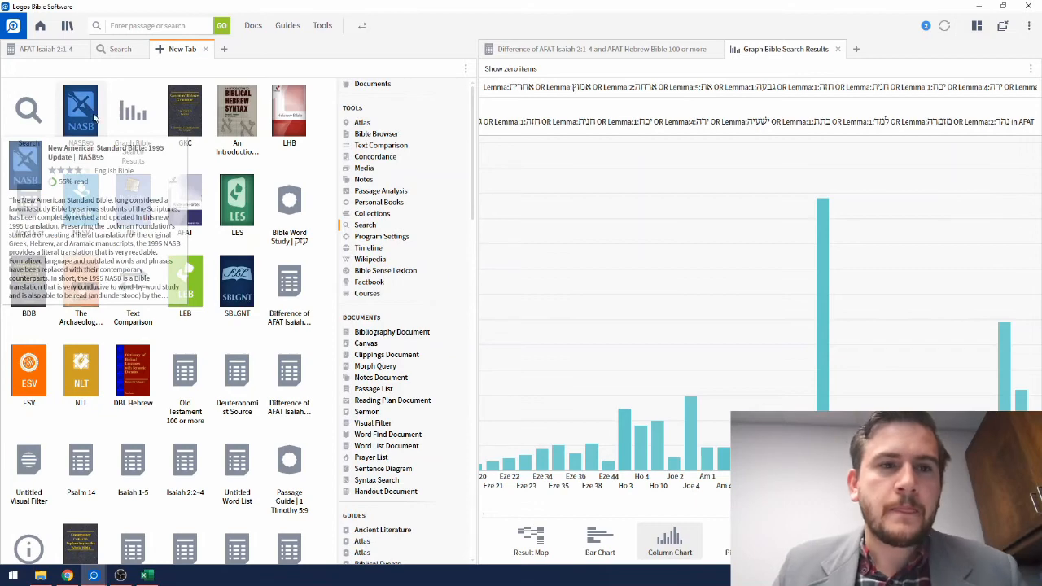
click(90, 107)
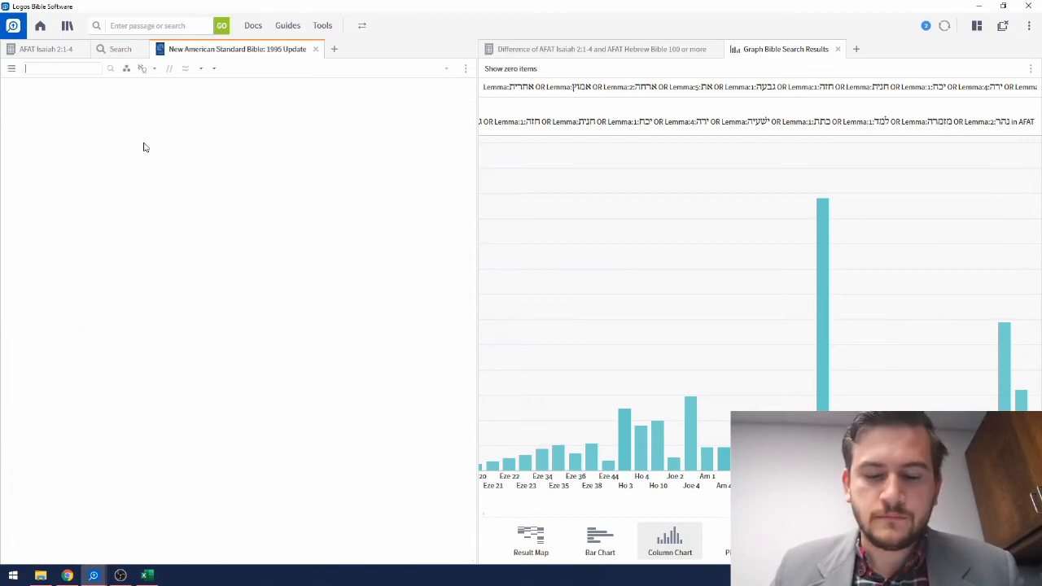
text(m)
key(BackSpace)
key(BackSpace)
key(BackSpace)
key(BackSpace)
key(BackSpace)
key(BackSpace)
key(BackSpace)
key(BackSpace)
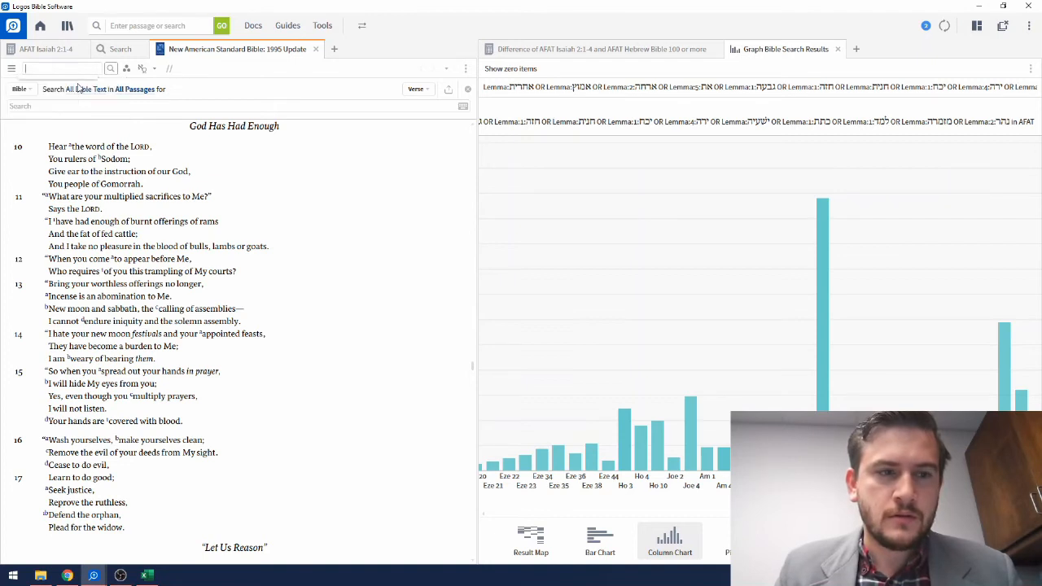
text(mic 4)
key(Return)
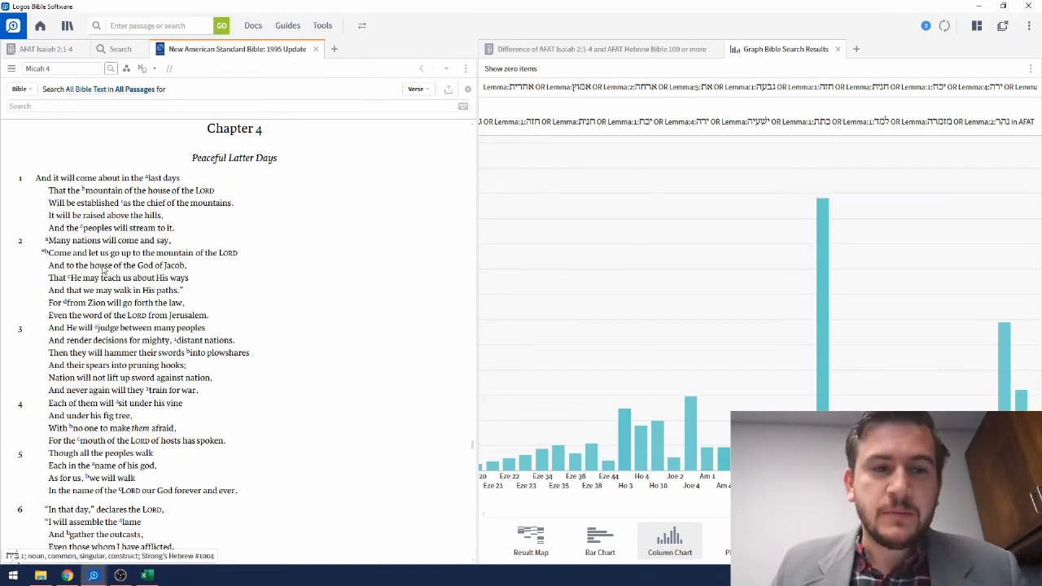
- Look up Isaiah 2 in the New American Standard Bible to compare it with Micah 4, and close that Bible
click(32, 69)
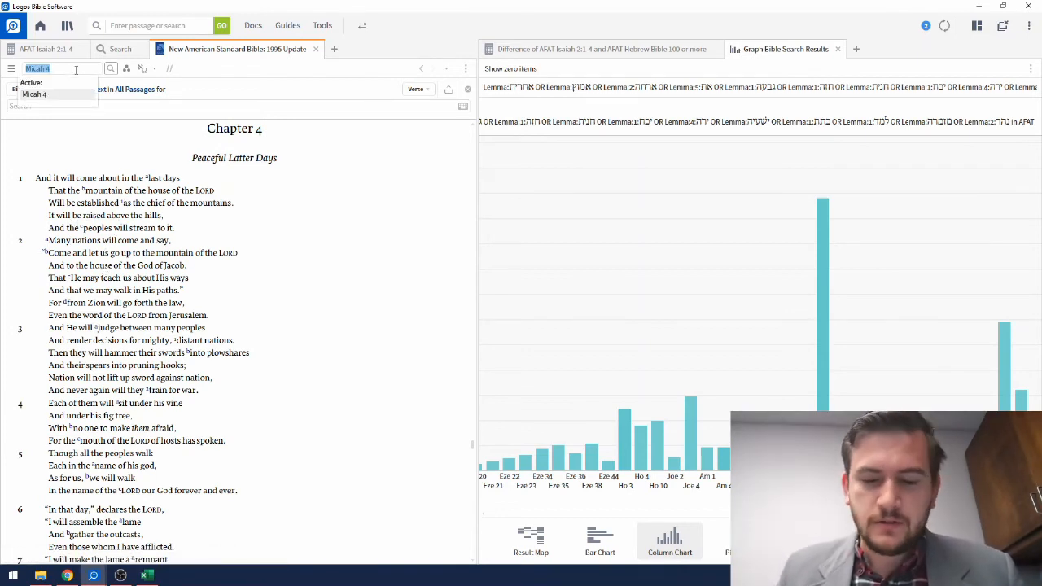
key(BackSpace)
text(Is 2)
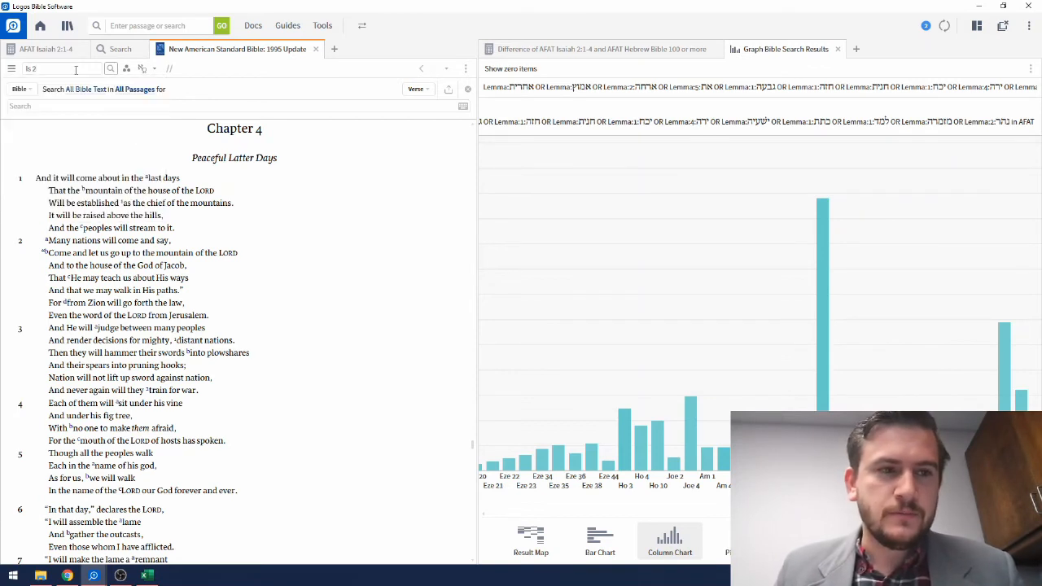
key(Return)
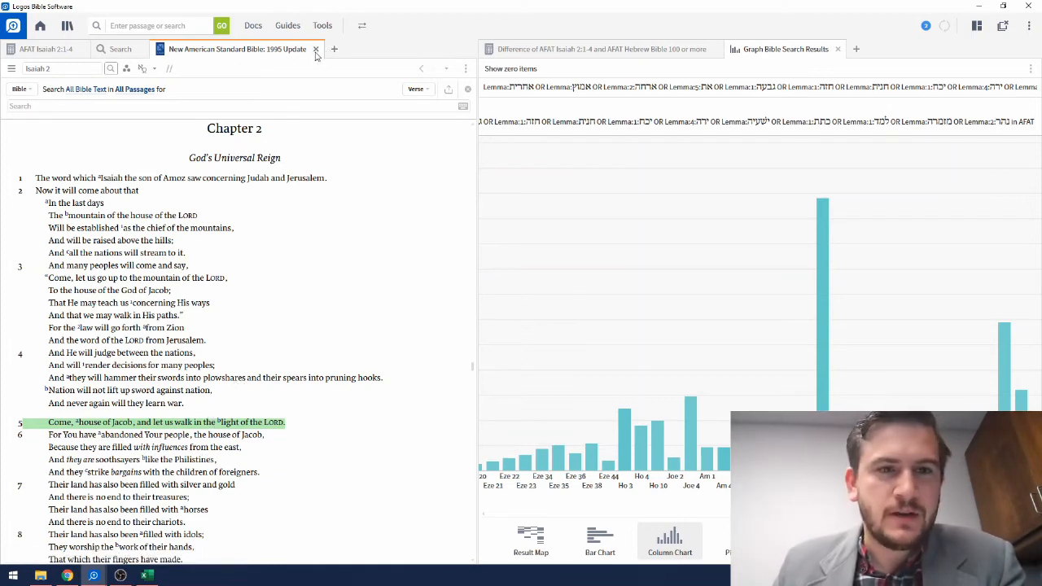
mouse_move(316, 51)
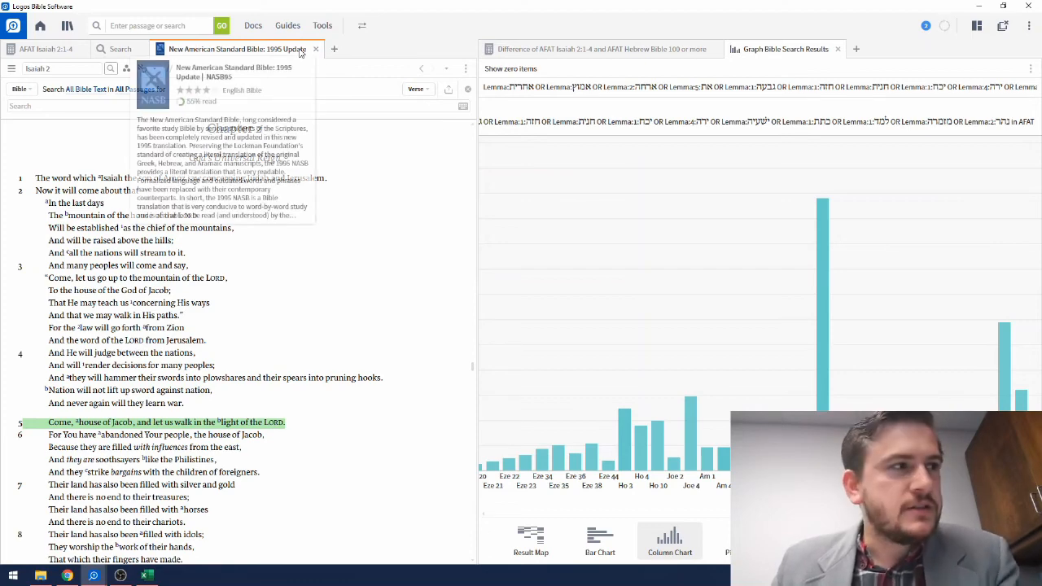
click(317, 51)
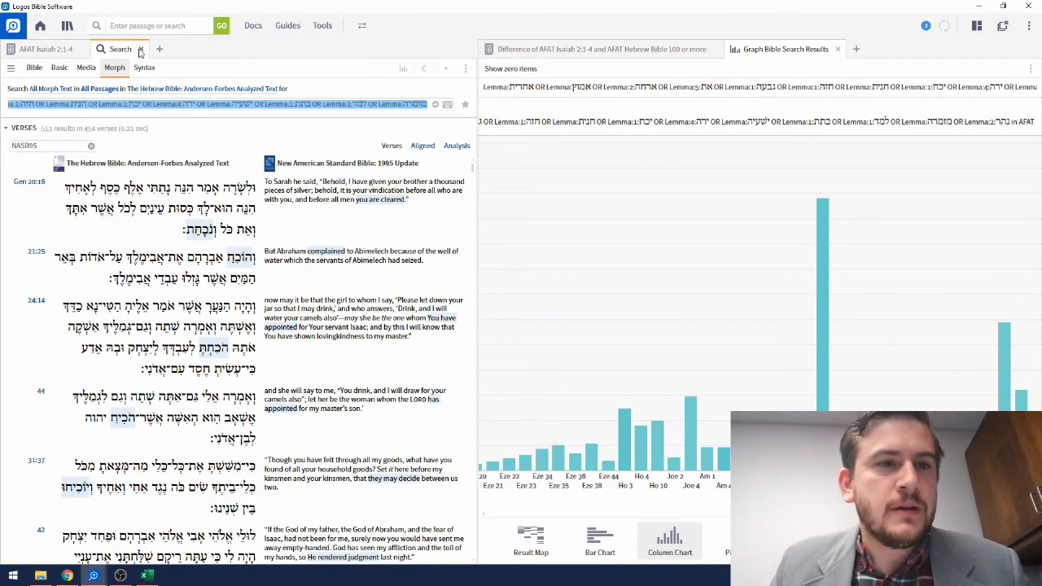
- Close the AFAT Isaiah 2:1-4 word list, the search results graph and the Difference word list, keeping only the search open
click(50, 49)
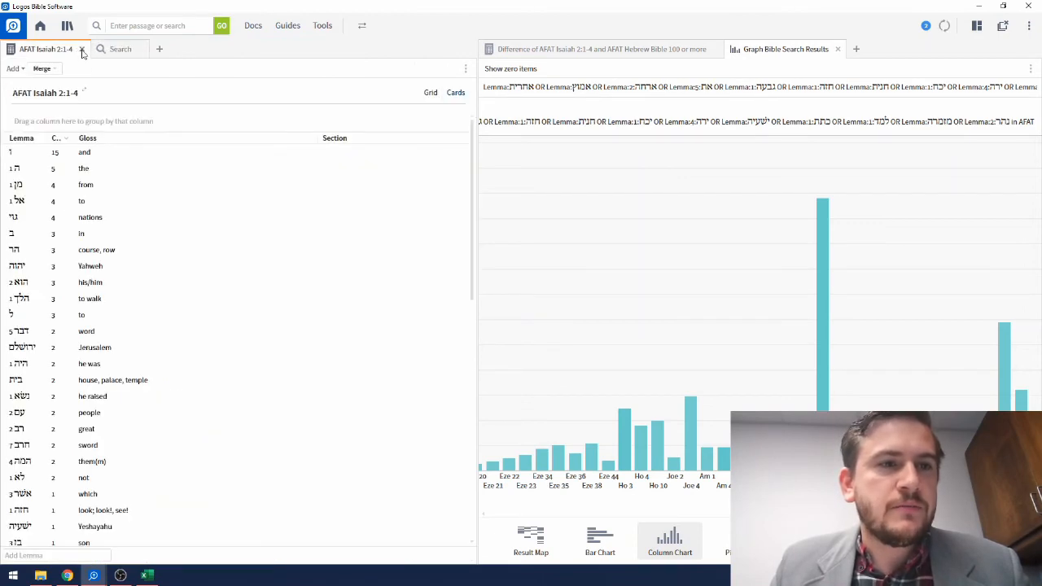
click(81, 49)
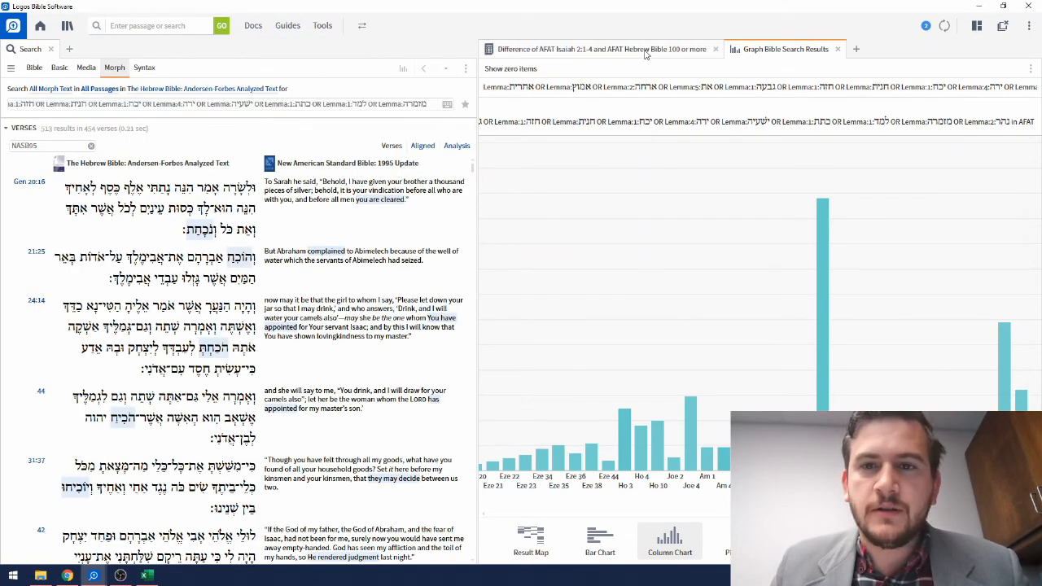
click(837, 49)
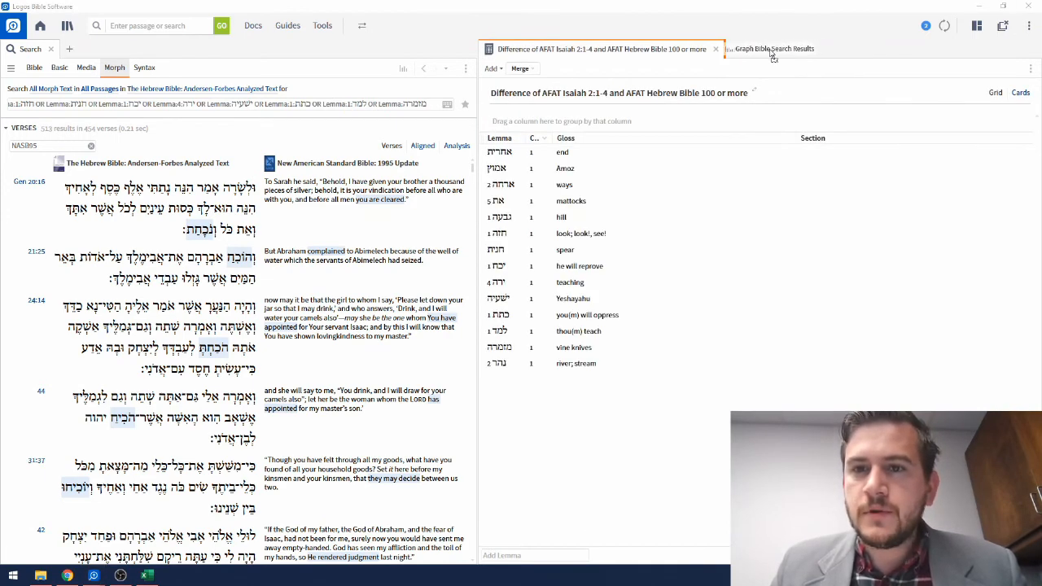
drag(772, 55, 774, 67)
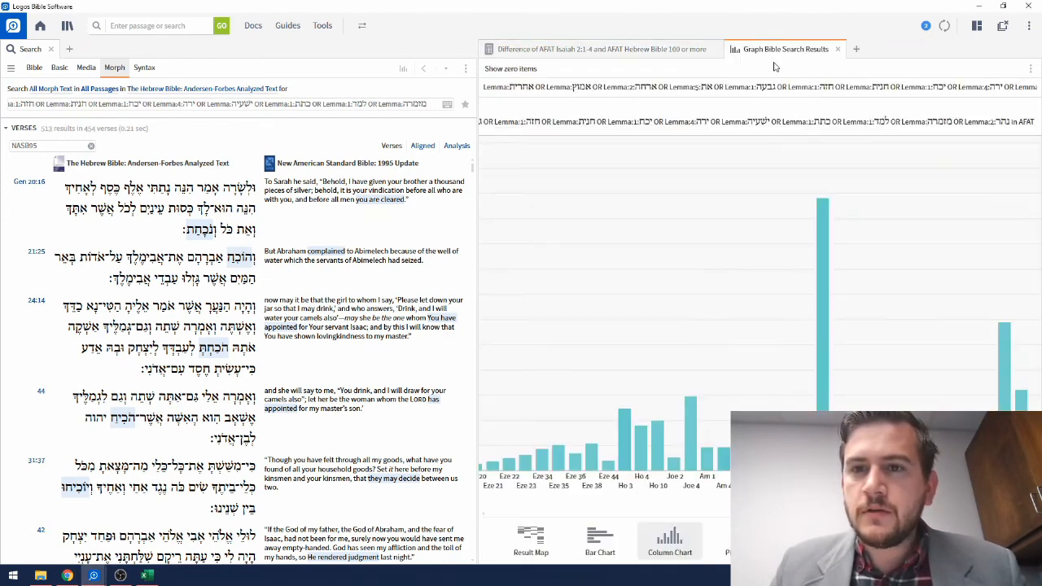
click(837, 50)
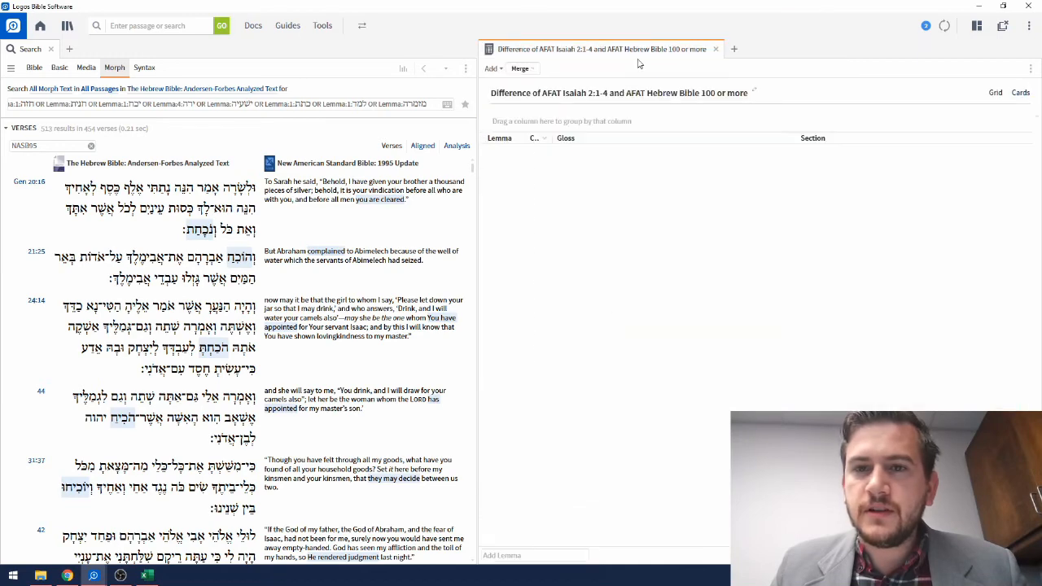
click(715, 50)
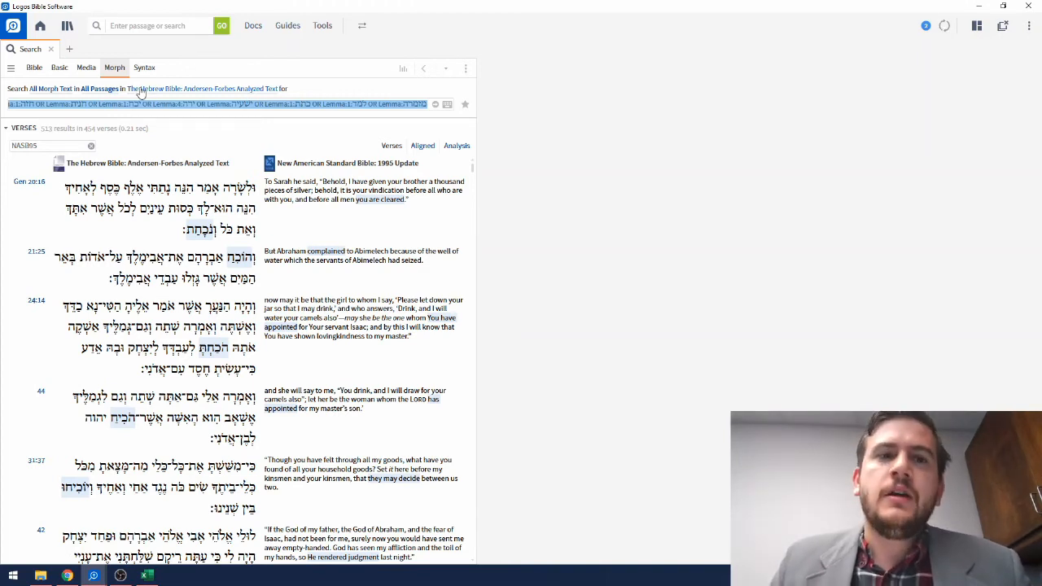
- Create a new word list, widen its panel, and title it AFAT Isaiah 12
click(252, 27)
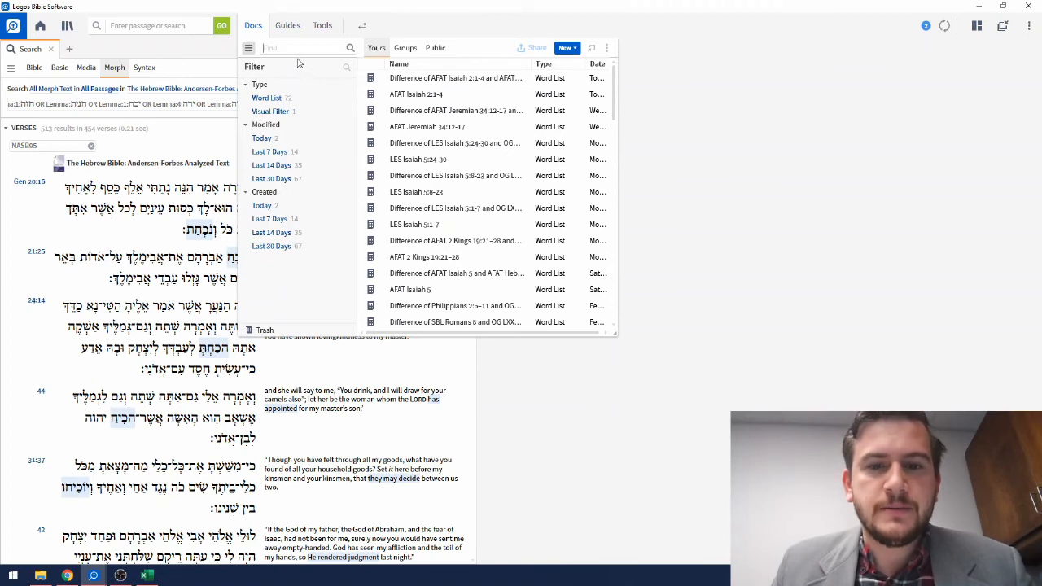
click(567, 47)
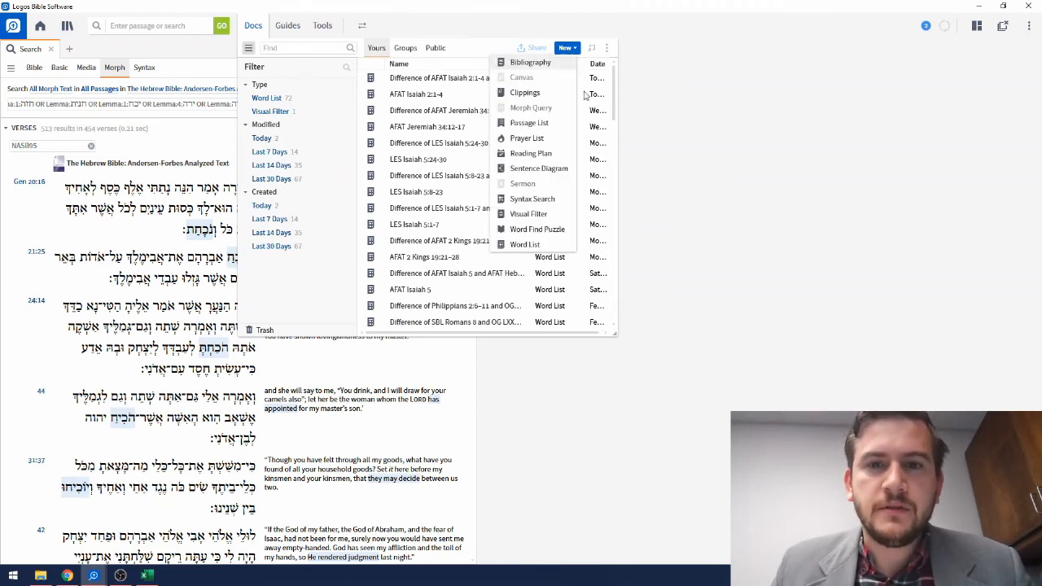
click(525, 244)
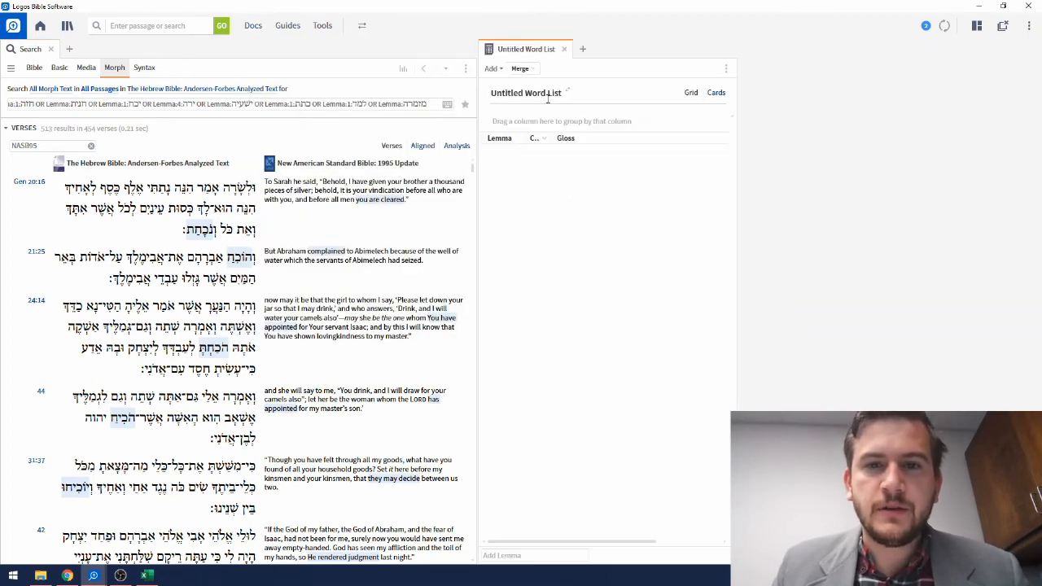
drag(735, 98, 1040, 98)
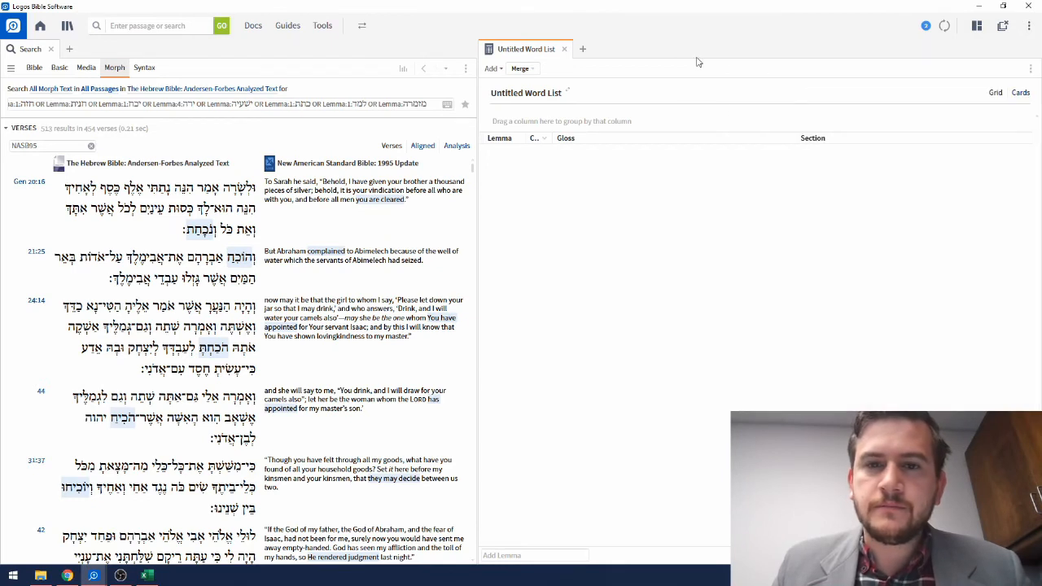
click(560, 94)
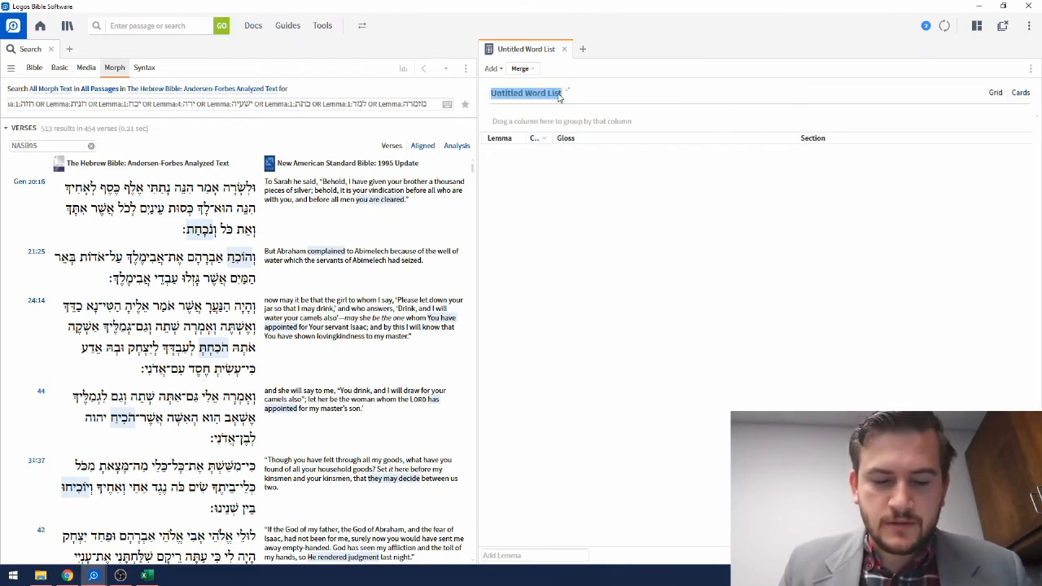
text(IS)
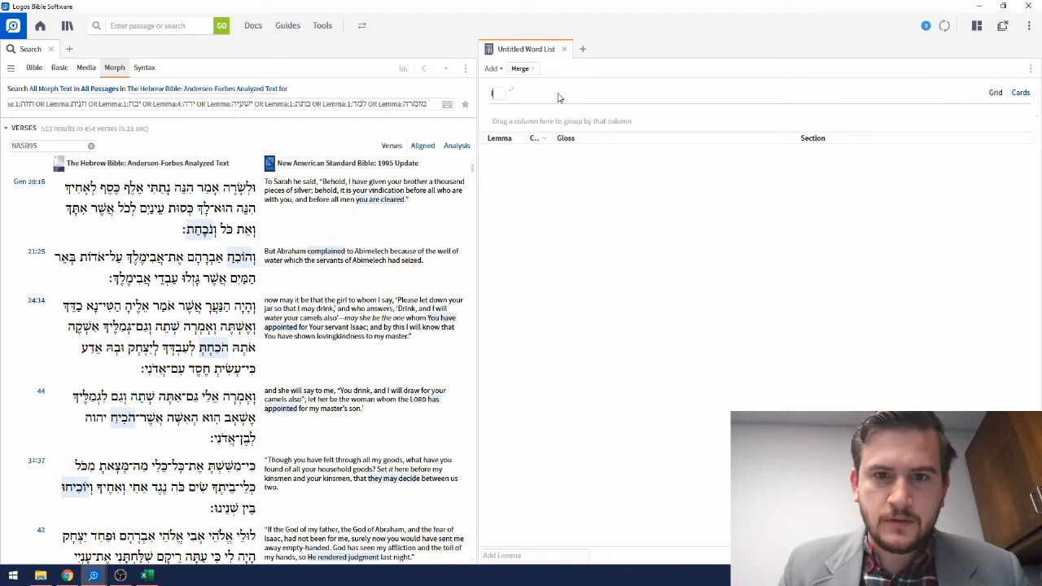
text(FAT I)
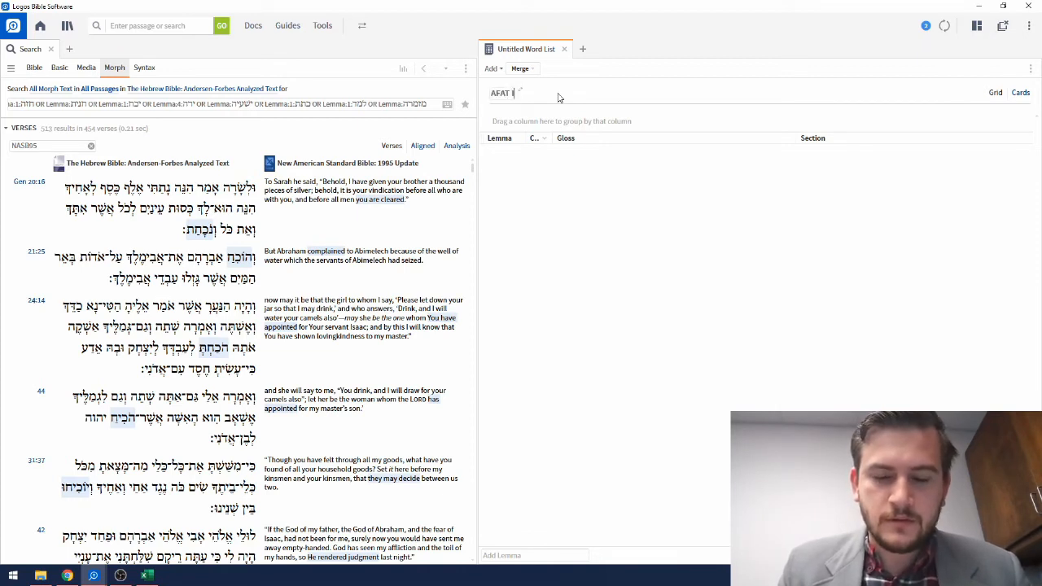
text(saiah 12 (2))
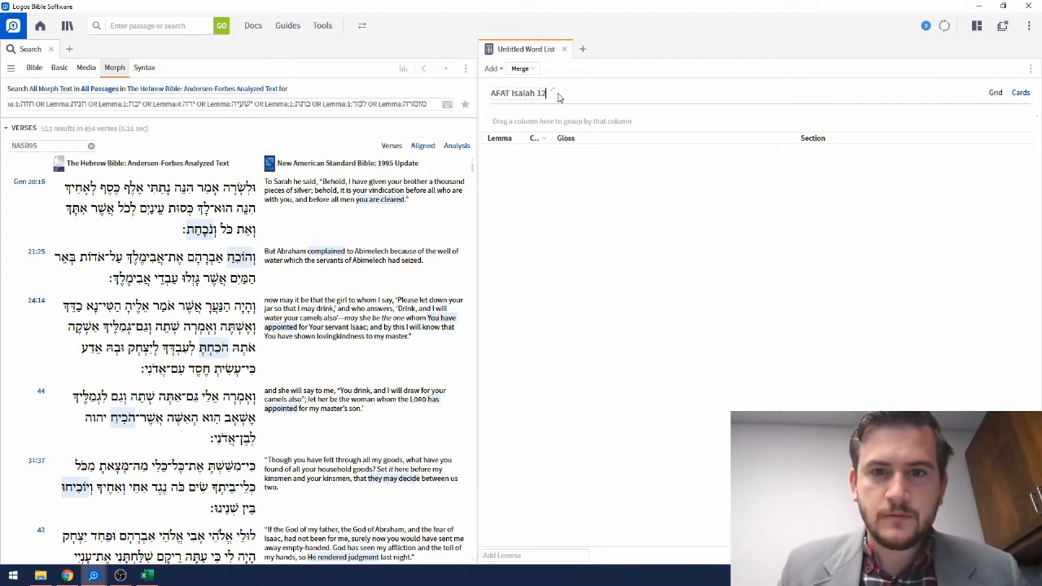
key(Return)
drag(535, 92, 491, 93)
click(514, 93)
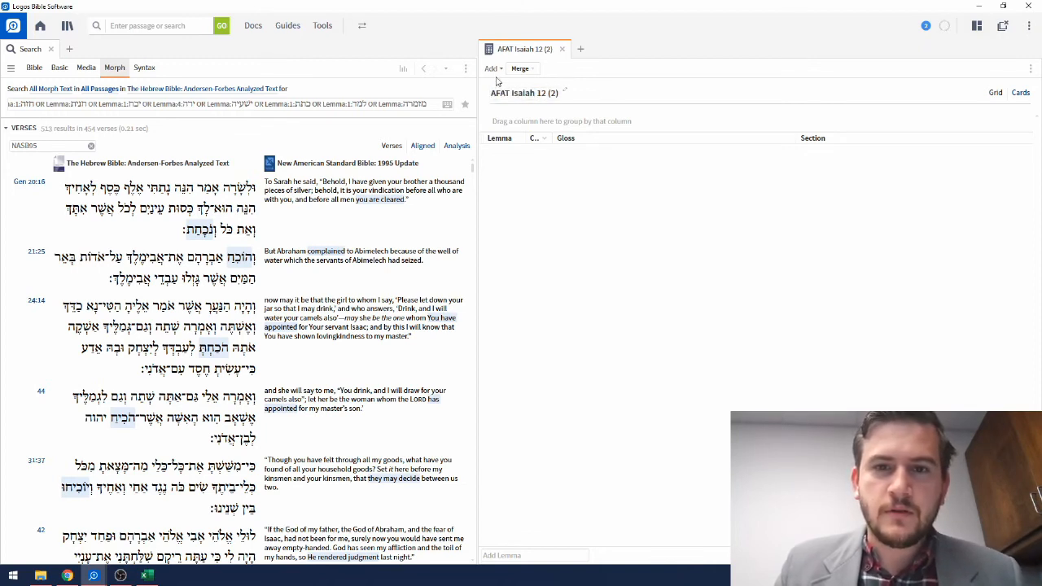
- Add the lemmas of Isaiah 12 from the Hebrew Bible: Andersen-Forbes Analyzed Text (AFAT) to the new word list
click(500, 69)
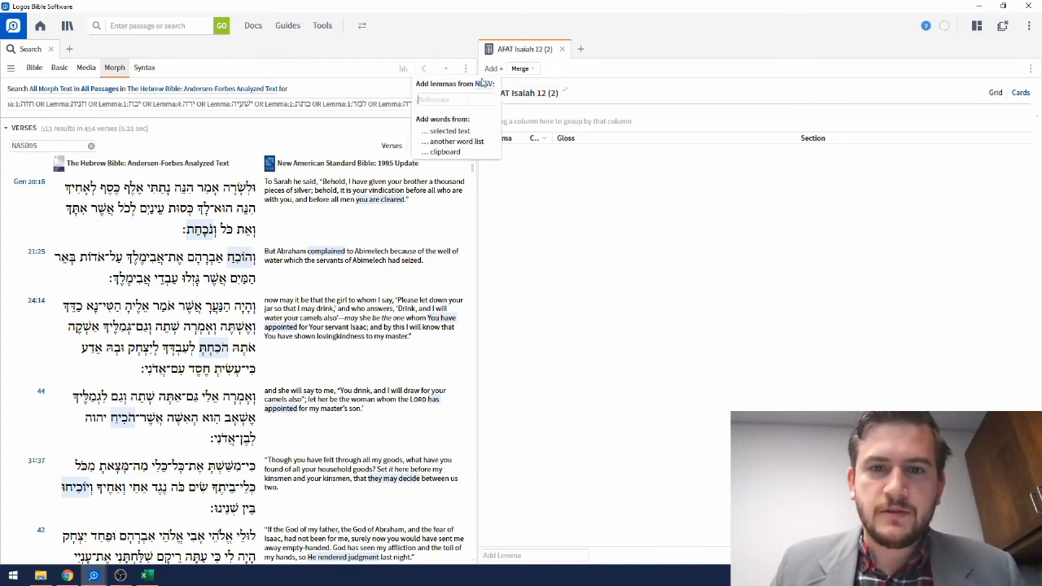
click(483, 84)
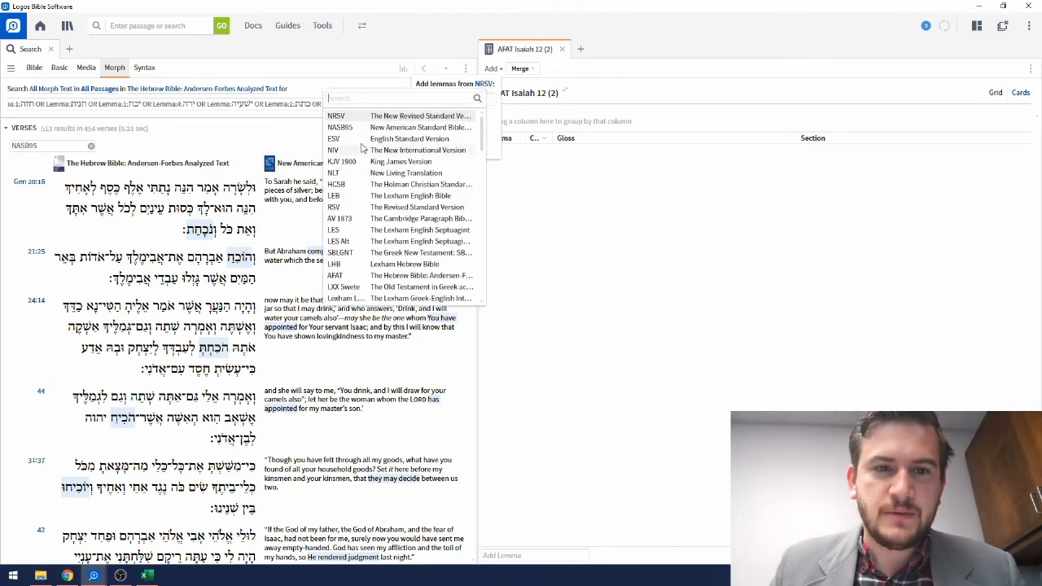
click(342, 275)
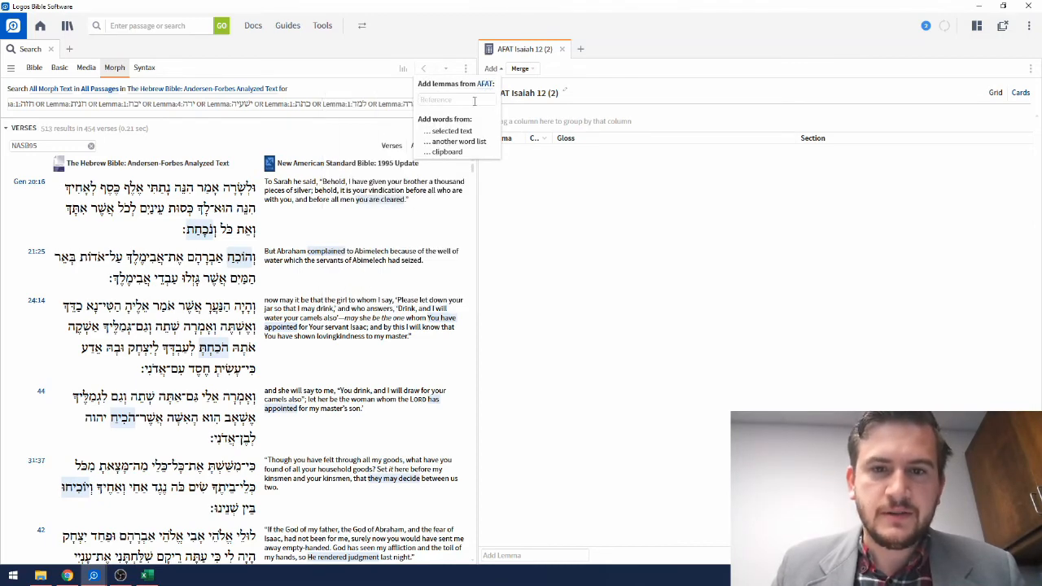
click(474, 101)
text(Isaiah 12)
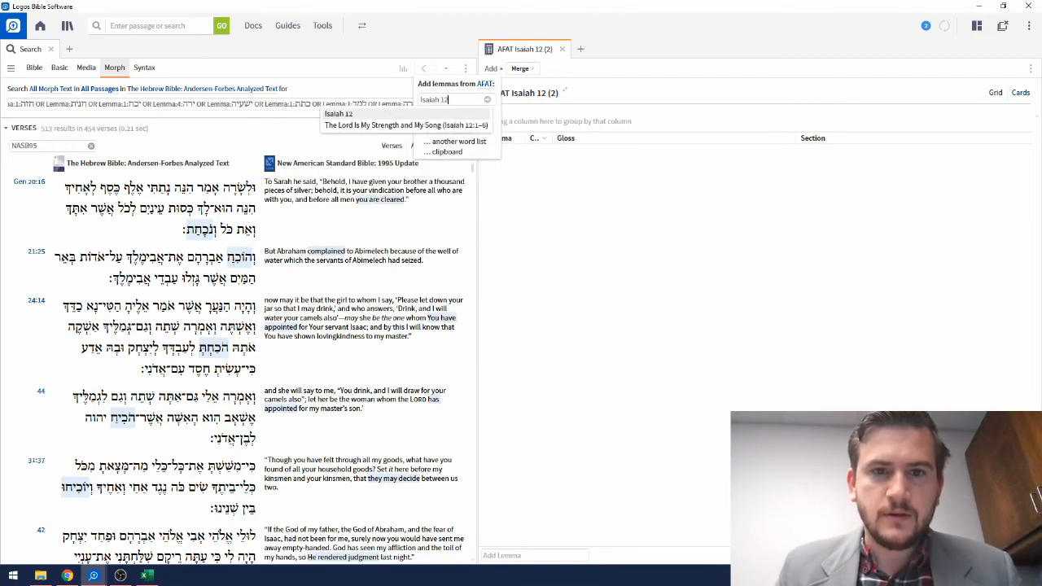
key(Return)
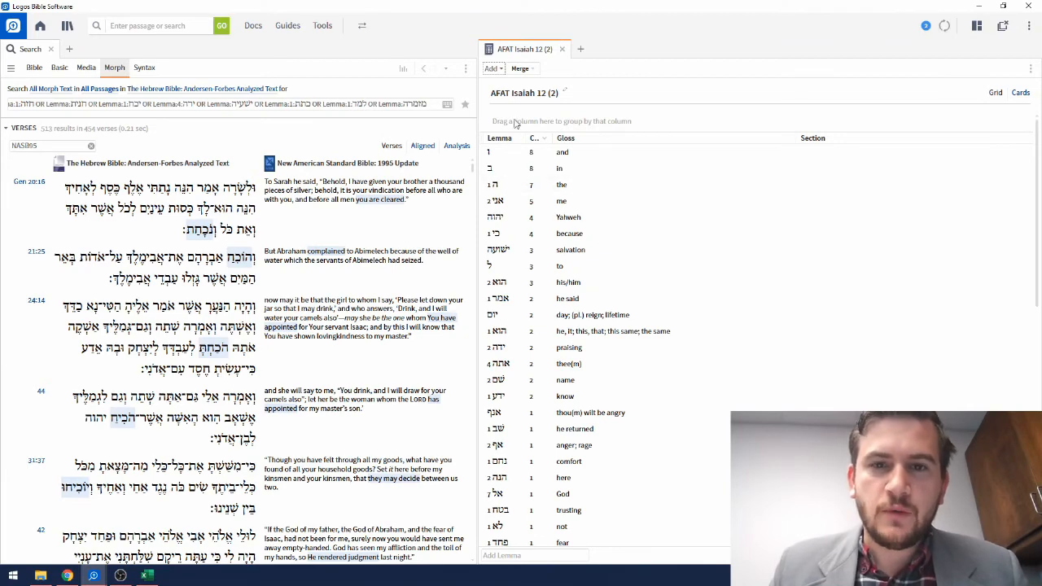
- Merge the Isaiah 12 word list with AFAT Hebrew Bible 100 or more as a Difference to remove the common lemmas
click(522, 70)
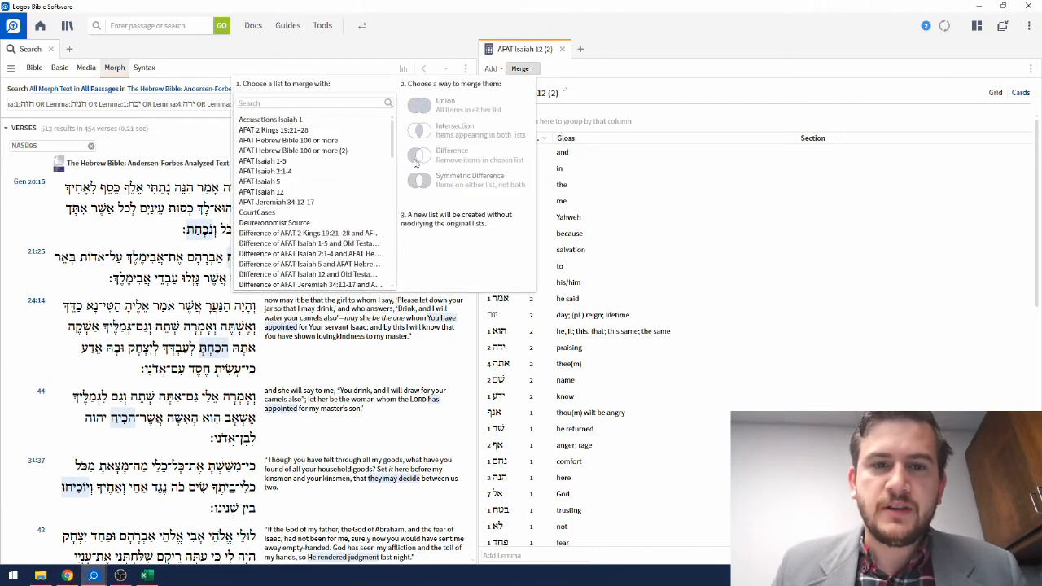
click(358, 140)
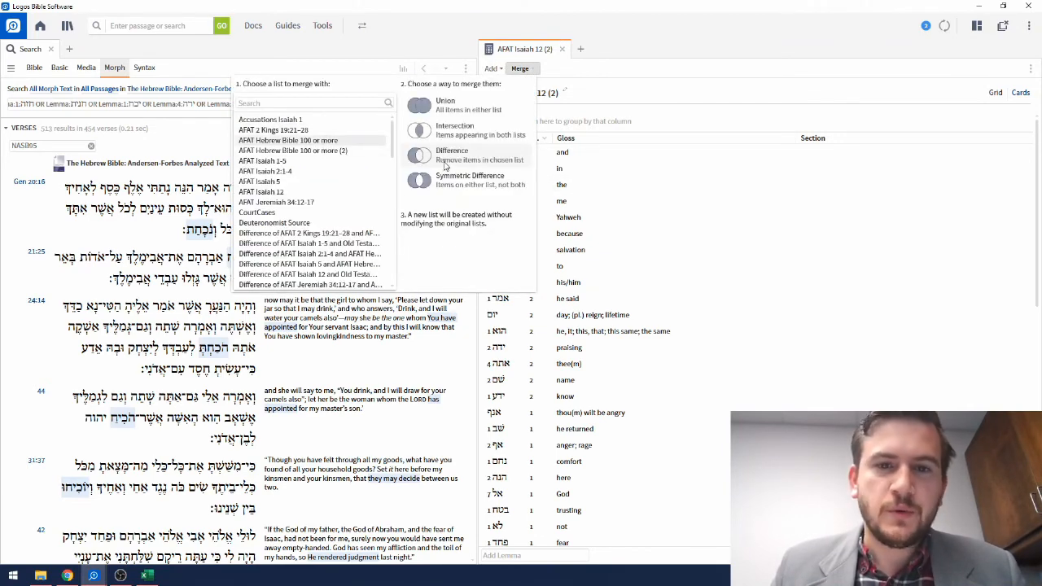
click(470, 166)
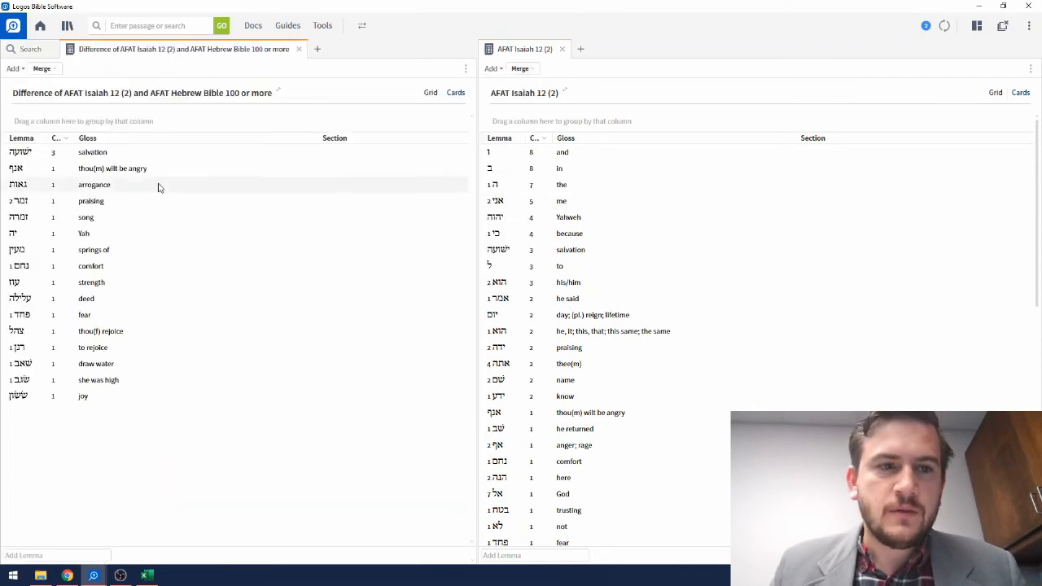
- Copy the Difference word list through Print/Export and paste it into Sheet3 of PrepWordListMacro.xlsm in Excel
click(466, 70)
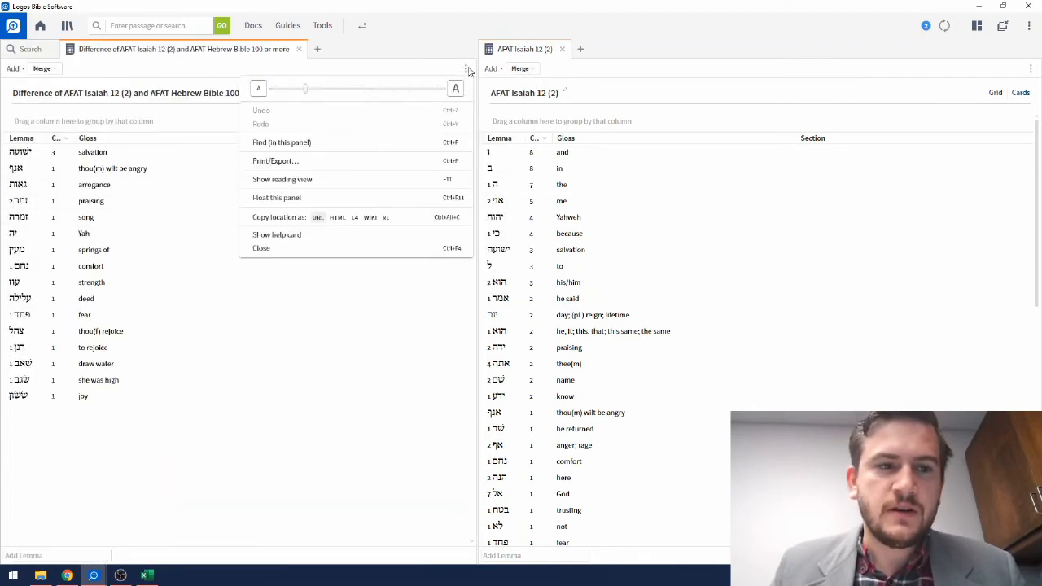
click(295, 165)
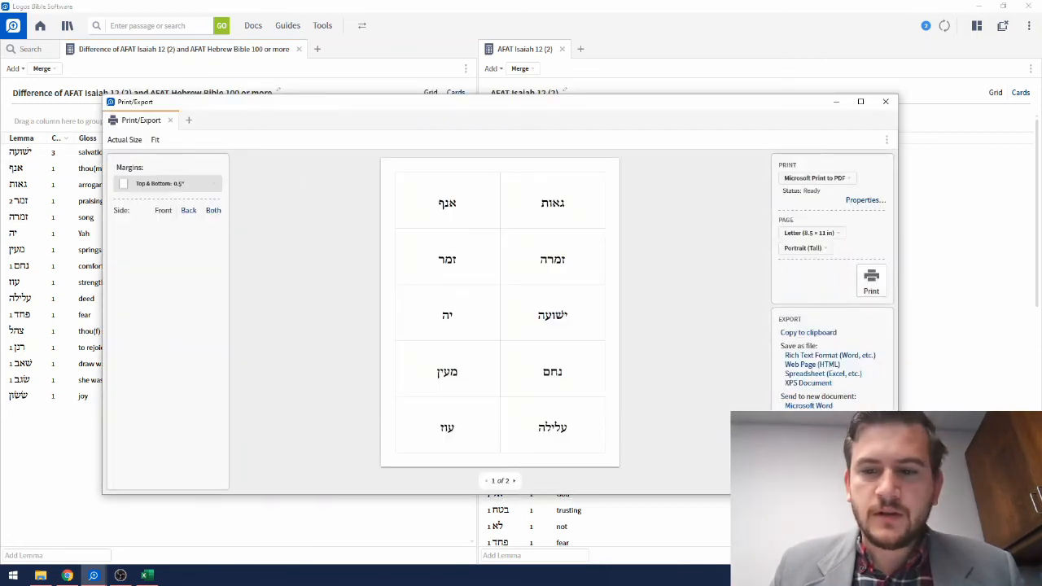
click(147, 576)
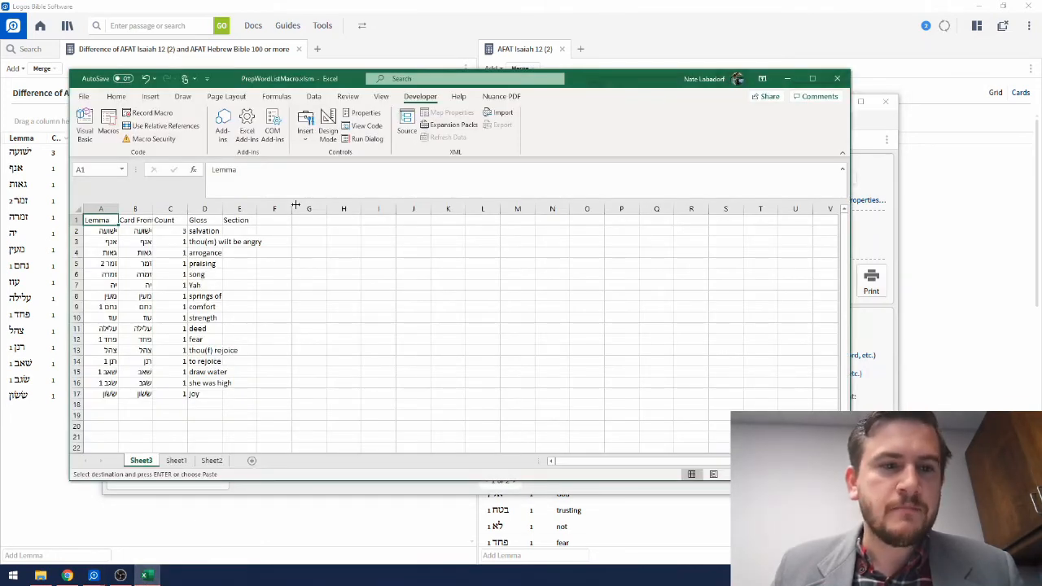
- Run the PrepWordListforSearch macro on the pasted Isaiah 12 word list
click(109, 129)
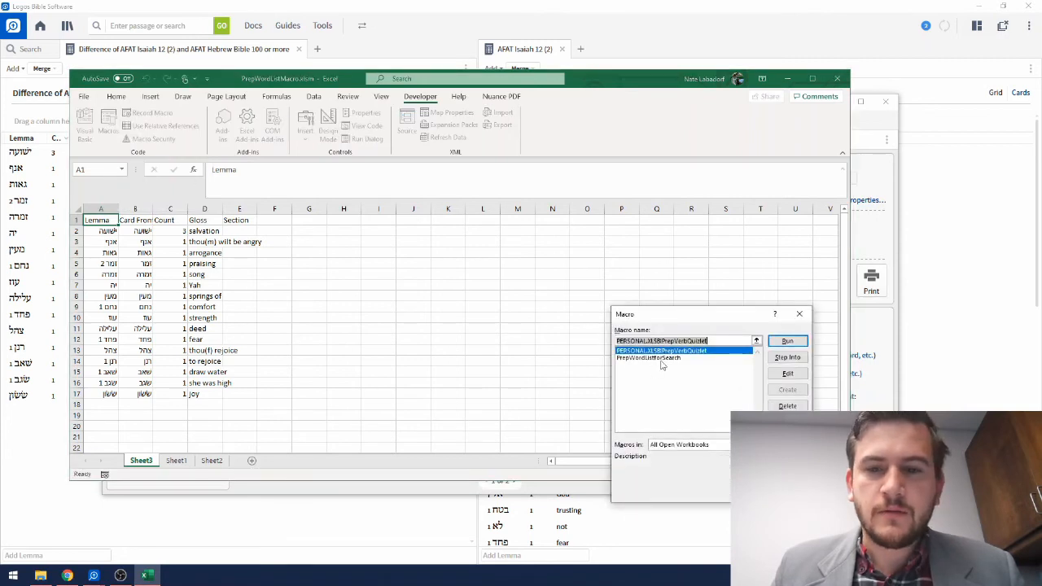
click(659, 358)
click(787, 340)
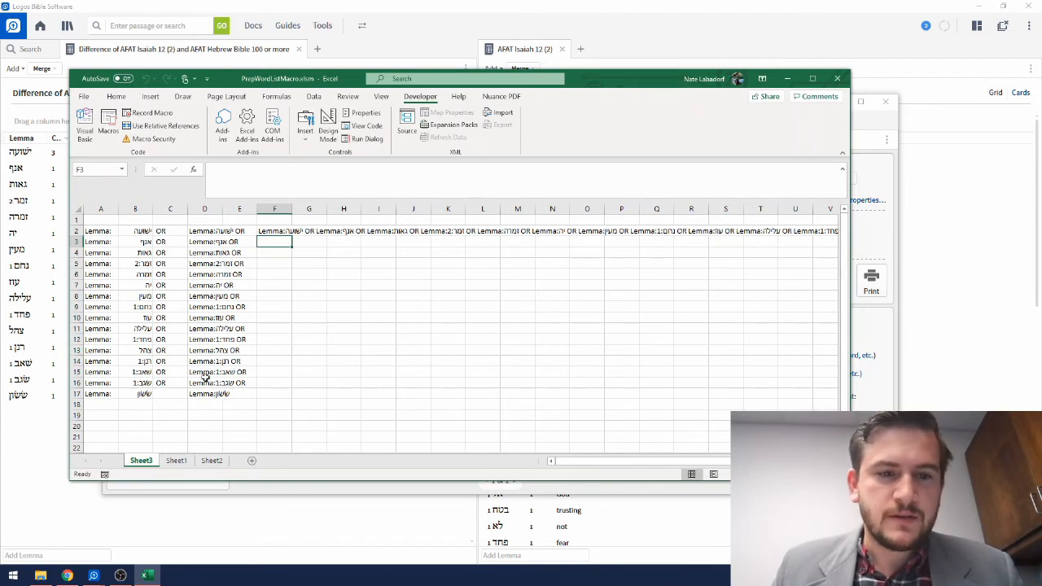
- Copy the joined lemma query from cell F2 and run it as the Morph search in Logos, replacing the previous query
click(281, 233)
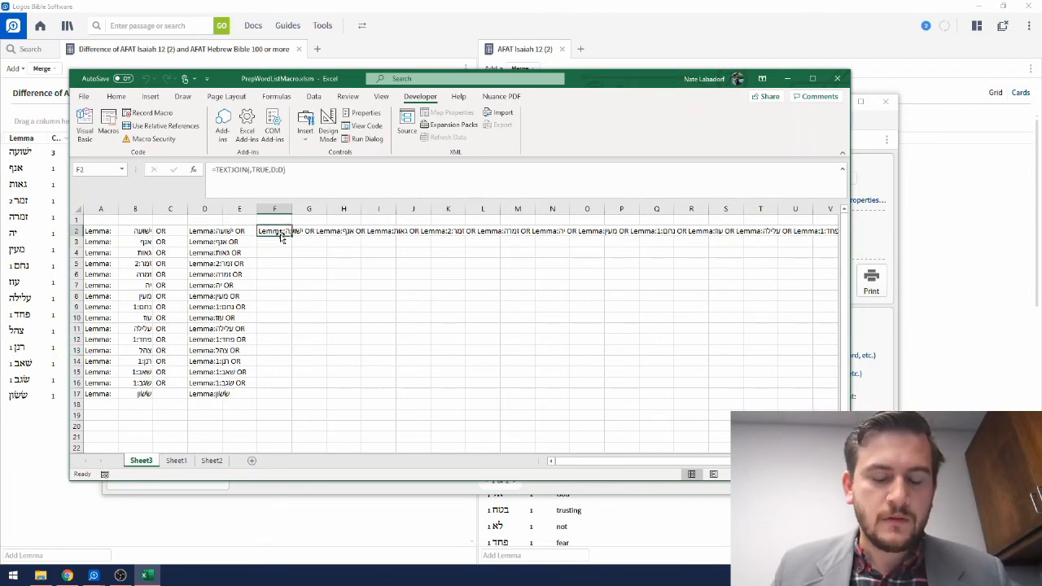
key(ctrl+c)
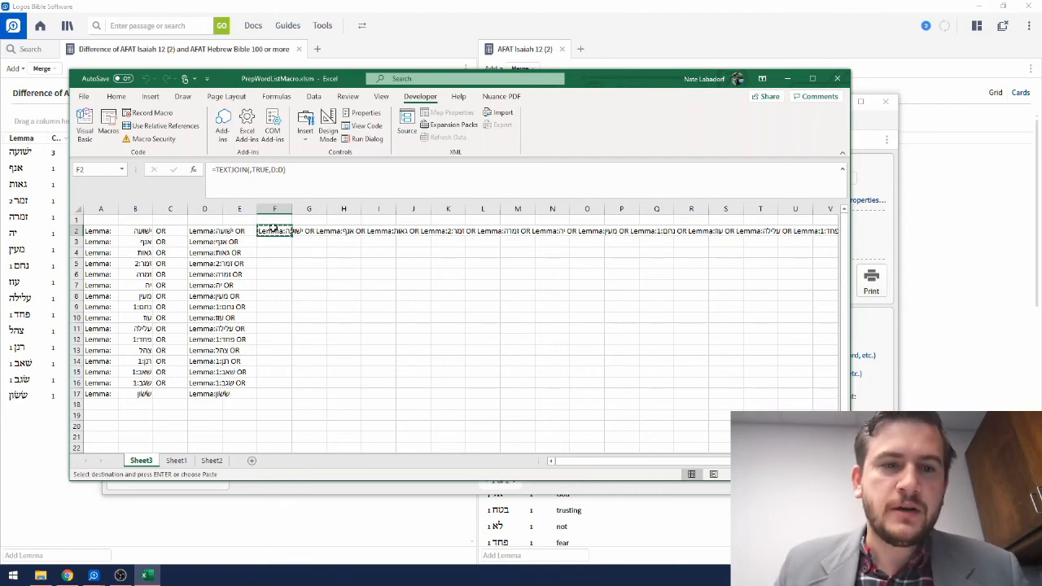
click(420, 21)
click(31, 52)
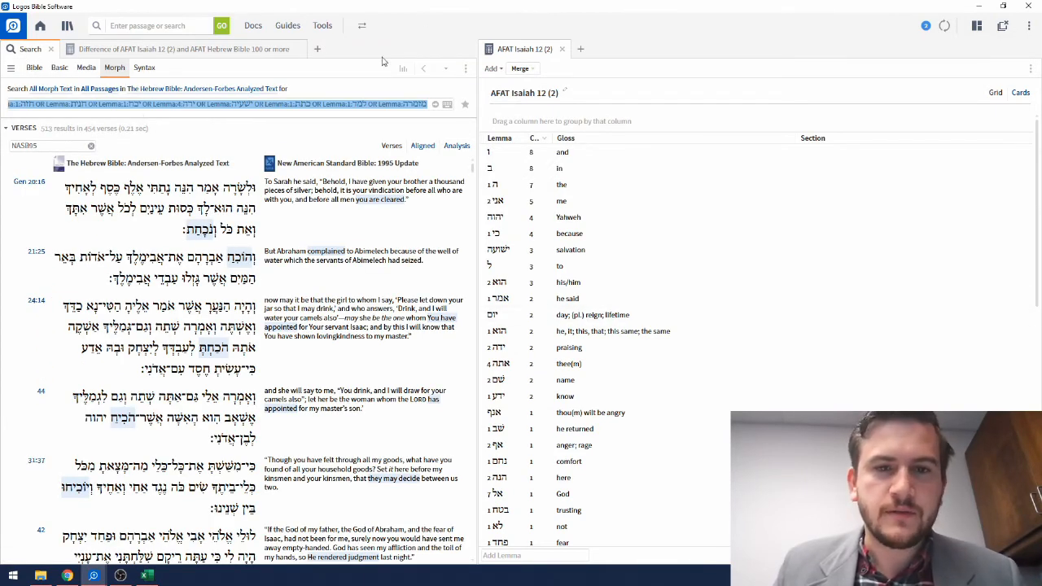
key(ctrl+v)
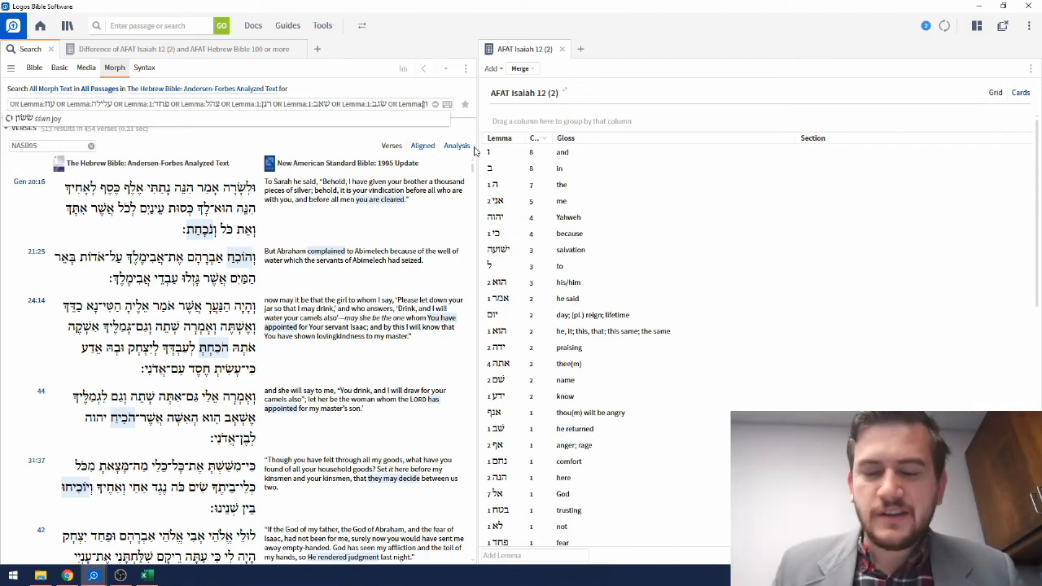
key(Return)
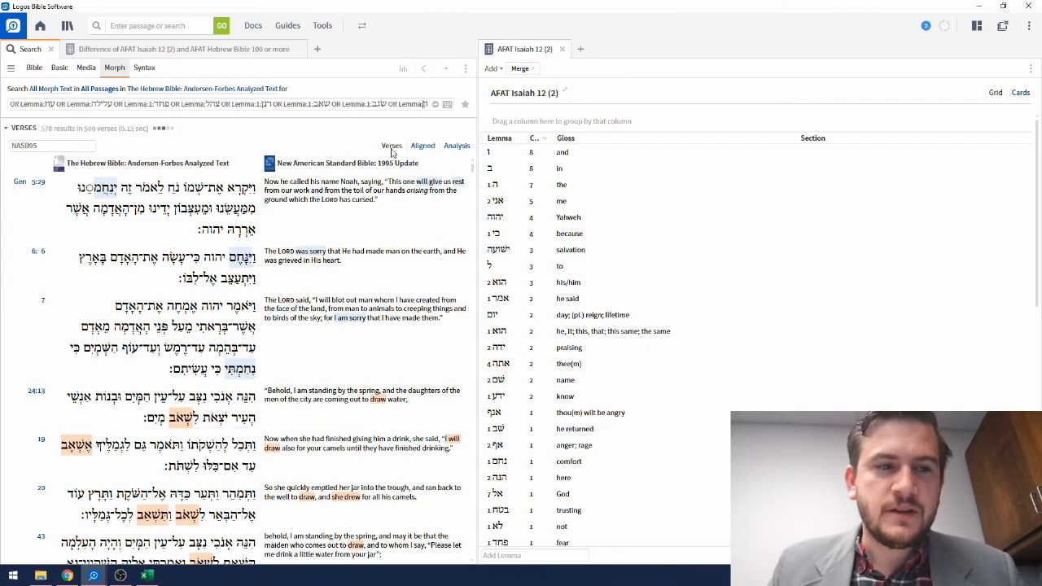
- Graph the Isaiah 12 search by Number of Results in Chapter / 1000 Words in Chapter and examine the columns from Genesis through Psalms
click(403, 69)
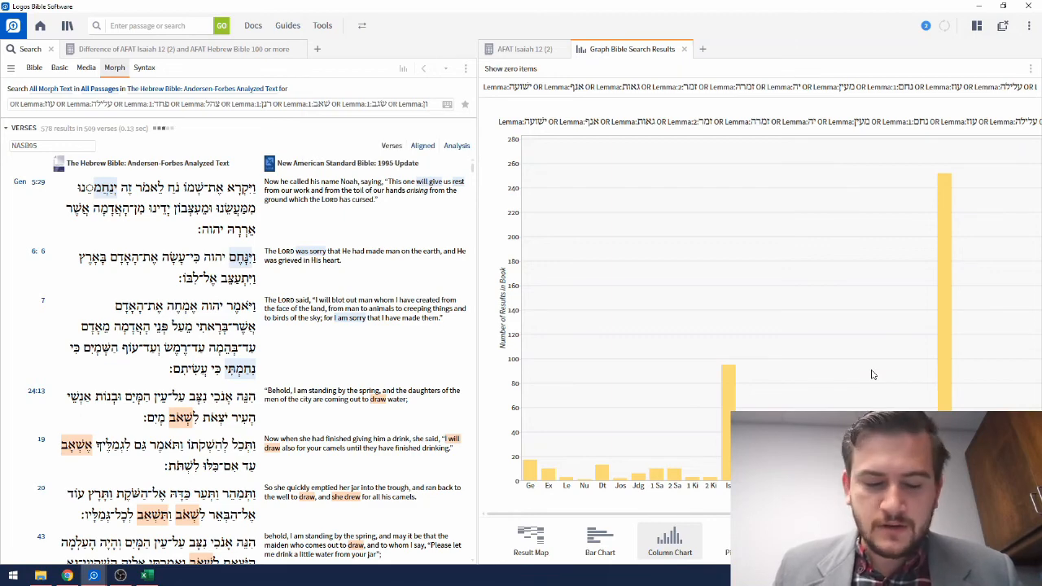
right_click(872, 371)
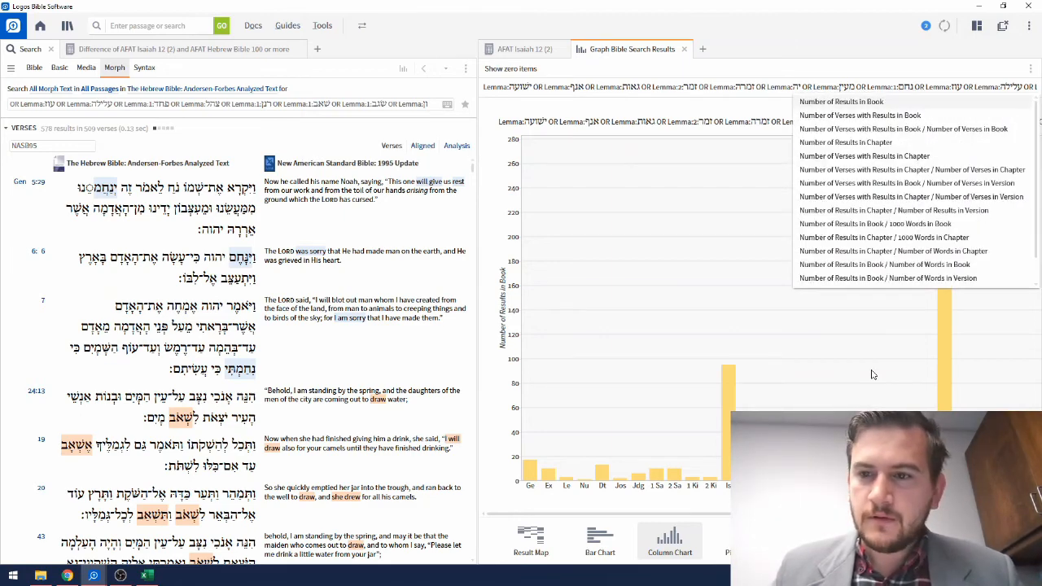
click(920, 237)
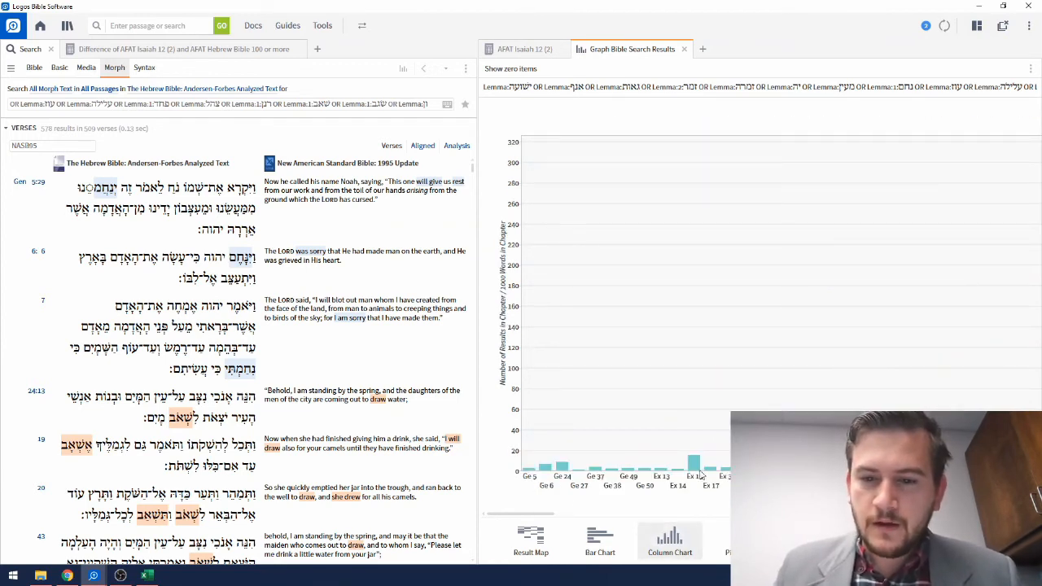
drag(536, 513, 613, 516)
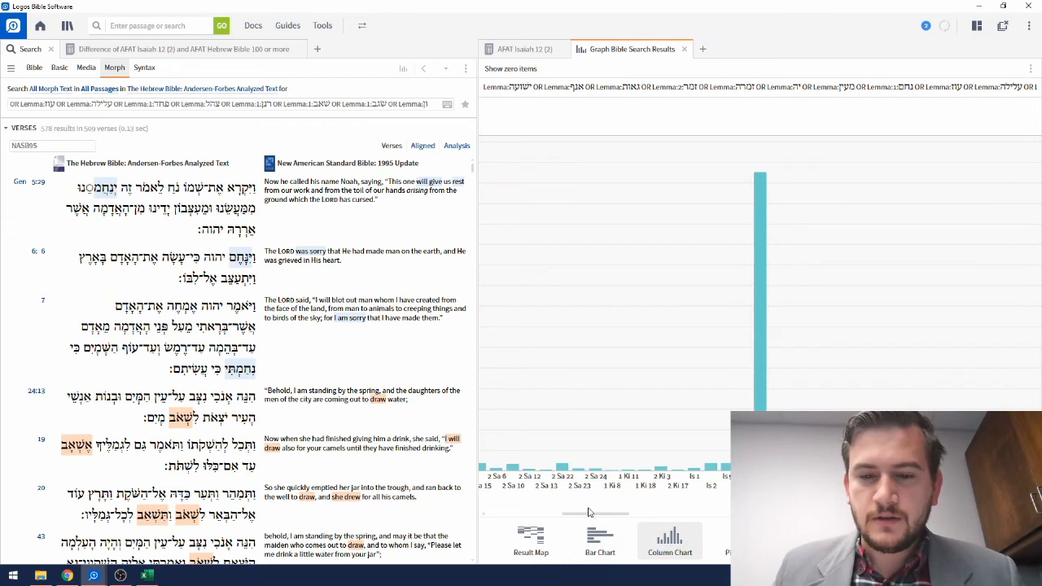
drag(595, 514, 663, 512)
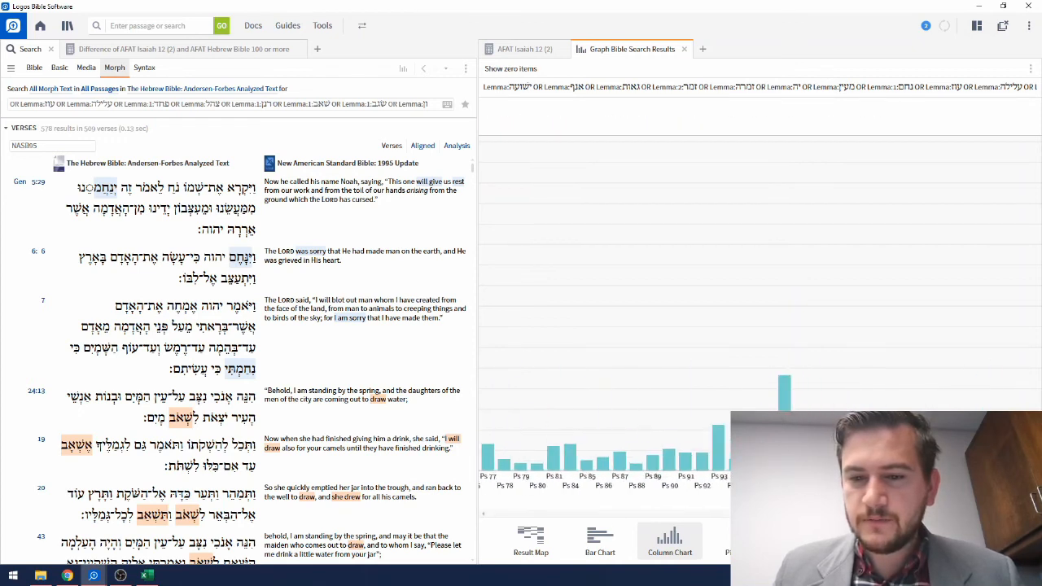
drag(805, 514, 547, 515)
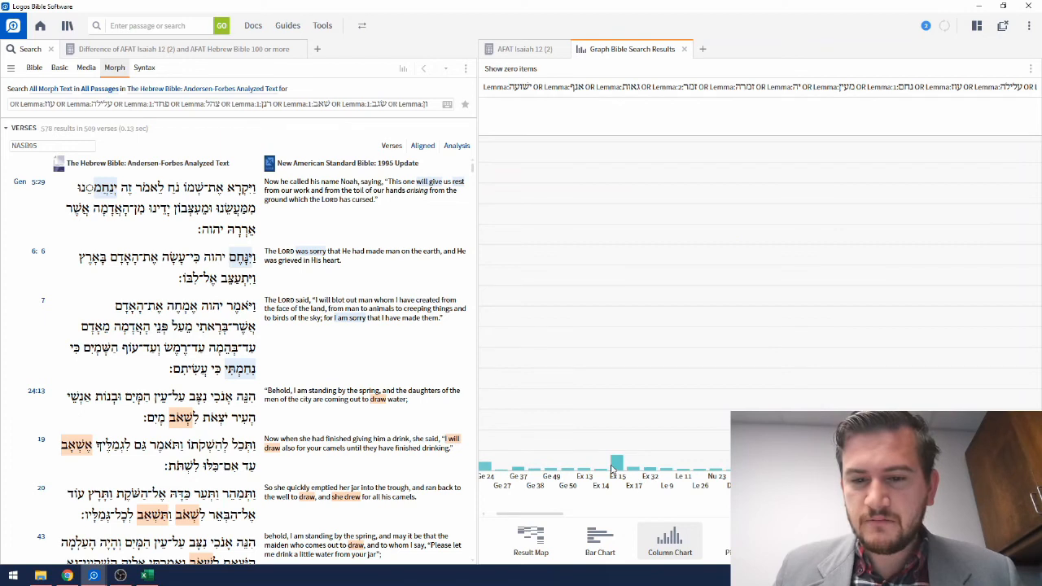
drag(552, 515, 563, 516)
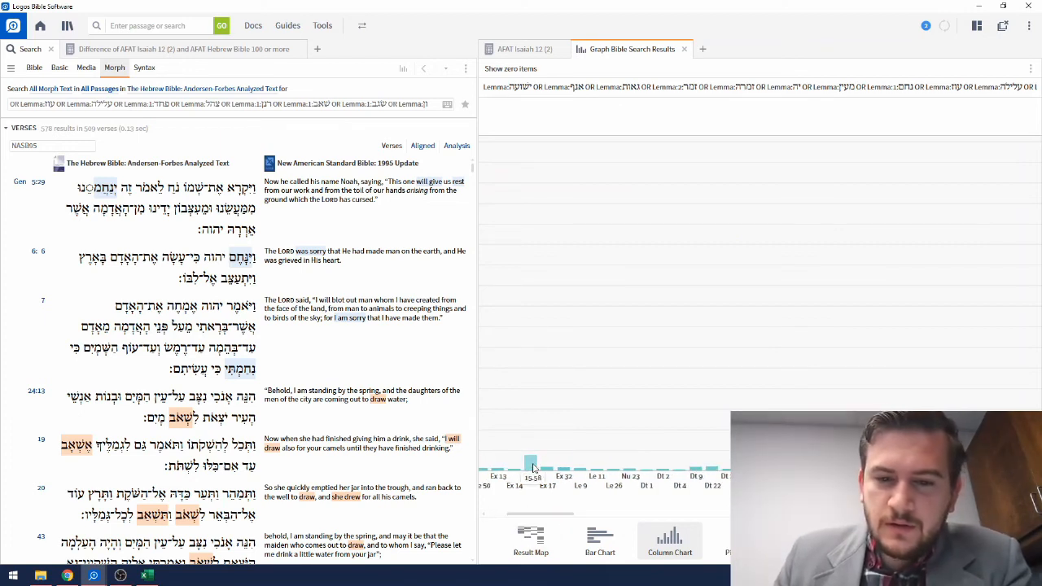
drag(567, 519, 611, 511)
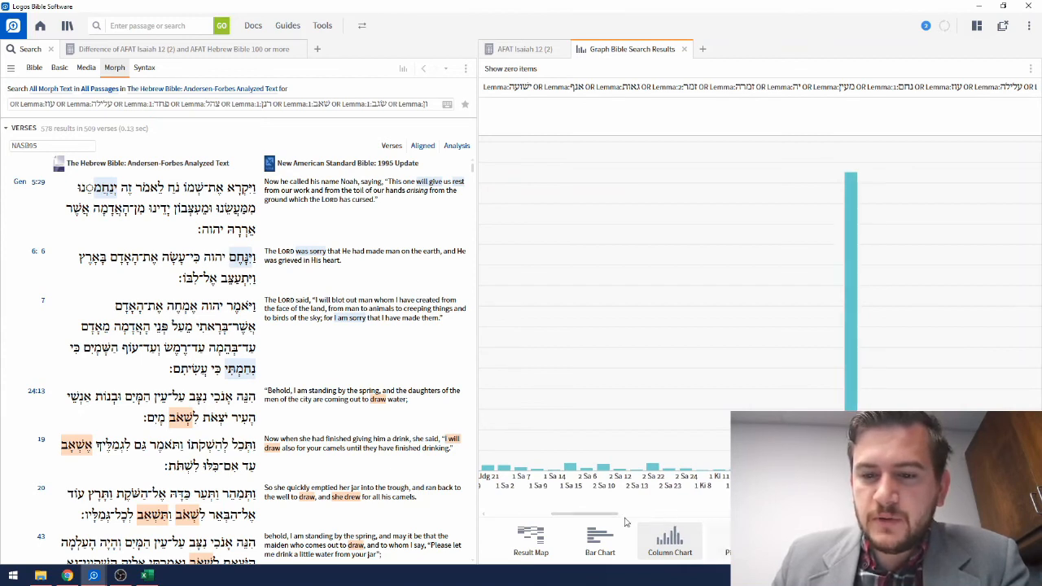
- Examine the Isaiah 12 graph's columns across Psalms, Job and Proverbs, focusing on the tall columns in the late Psalms
drag(610, 517, 842, 514)
right_click(719, 498)
click(790, 514)
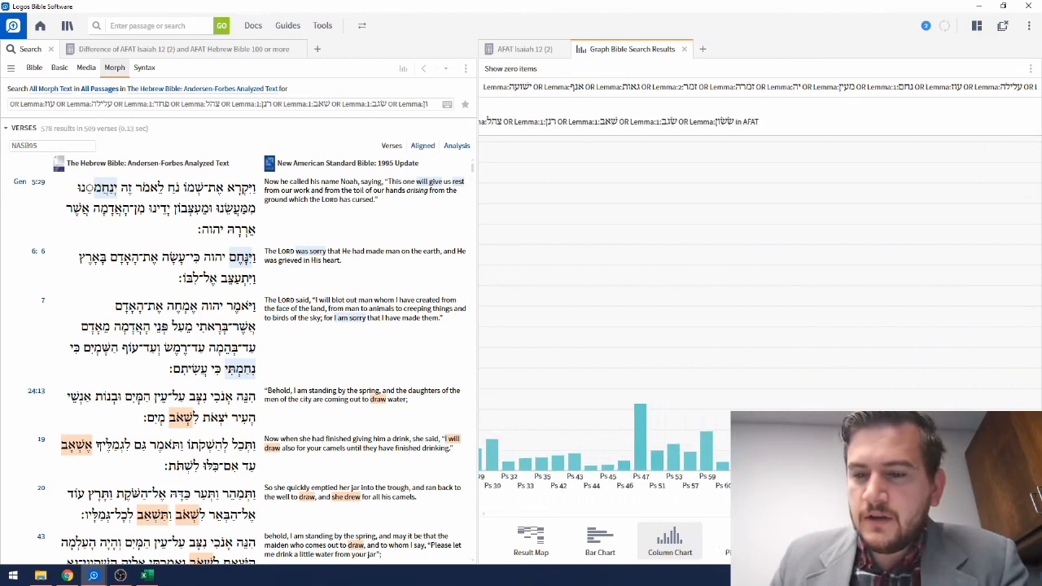
drag(843, 514, 1010, 514)
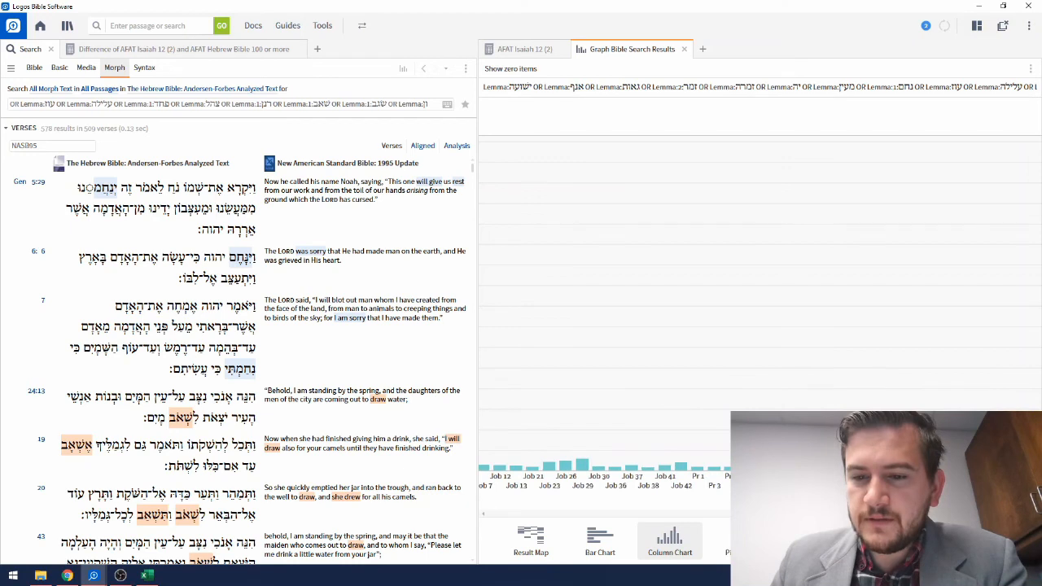
drag(956, 514, 903, 514)
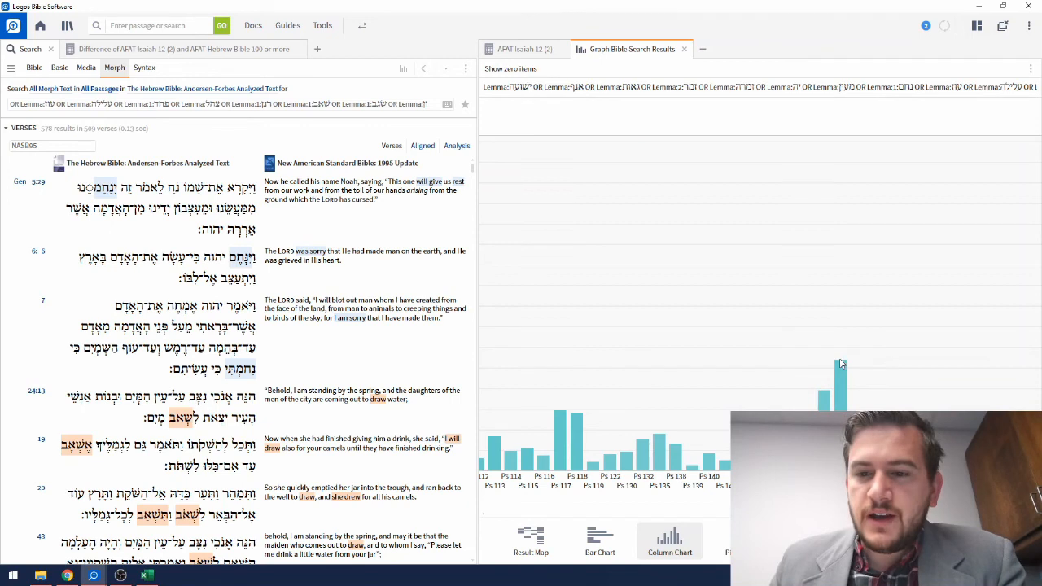
mouse_move(838, 384)
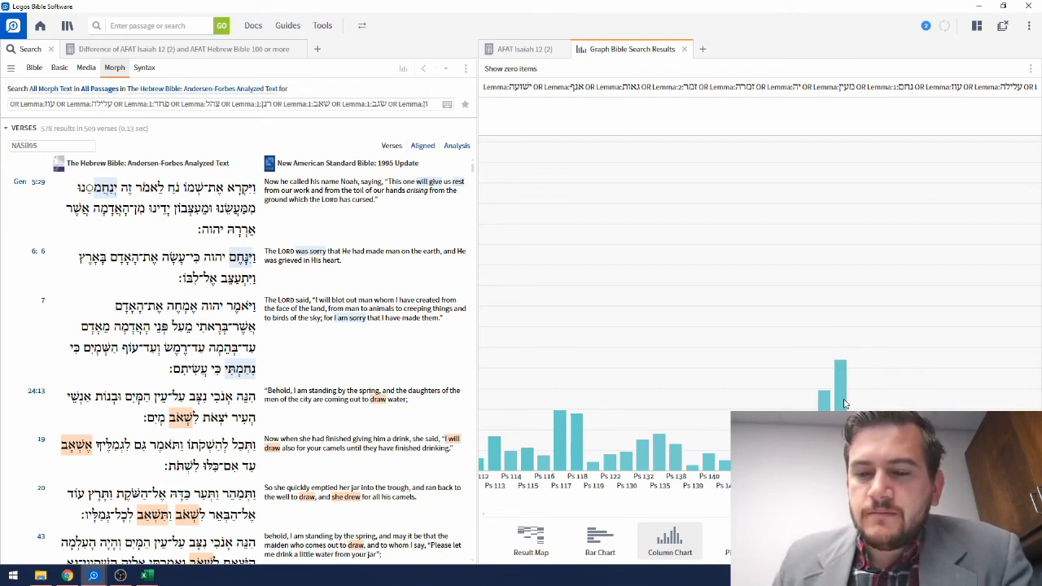
- Re-examine the Isaiah 12 graph from Genesis through Ezekiel, comparing the chapter columns around Isaiah 12, Isaiah 26 and Isaiah 51
drag(816, 513, 488, 518)
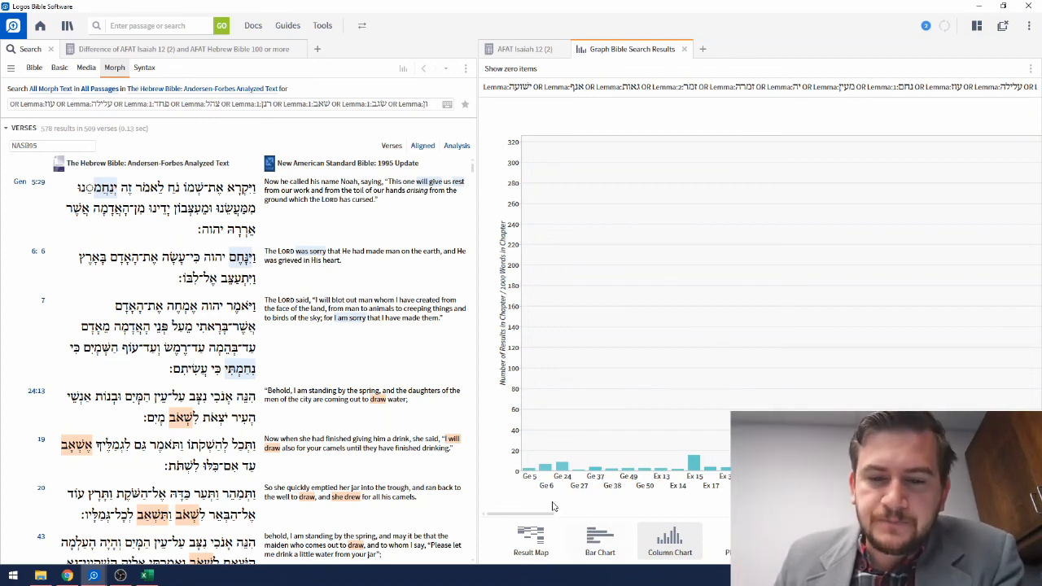
drag(545, 516, 587, 515)
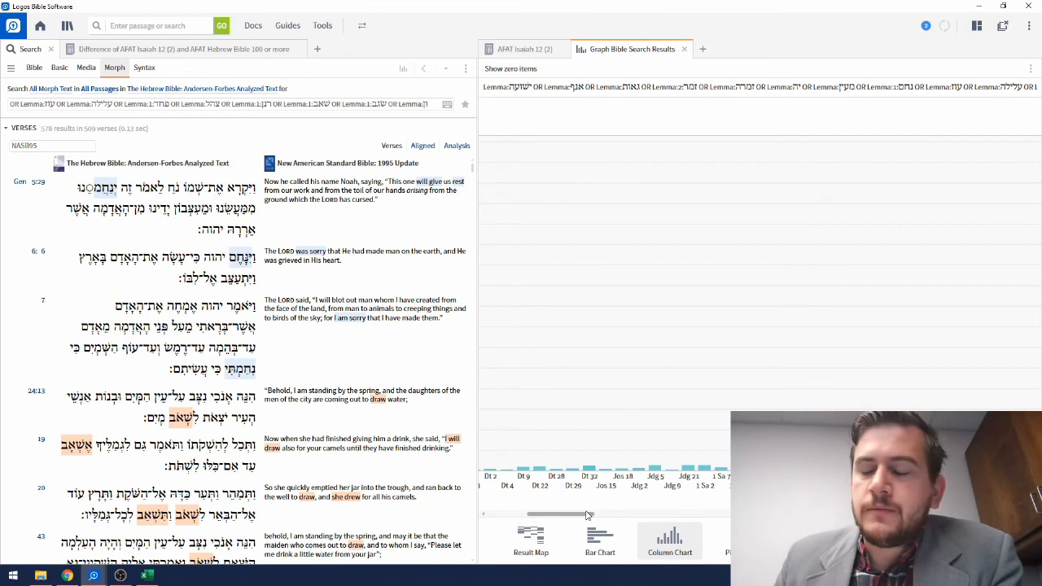
drag(588, 515, 627, 515)
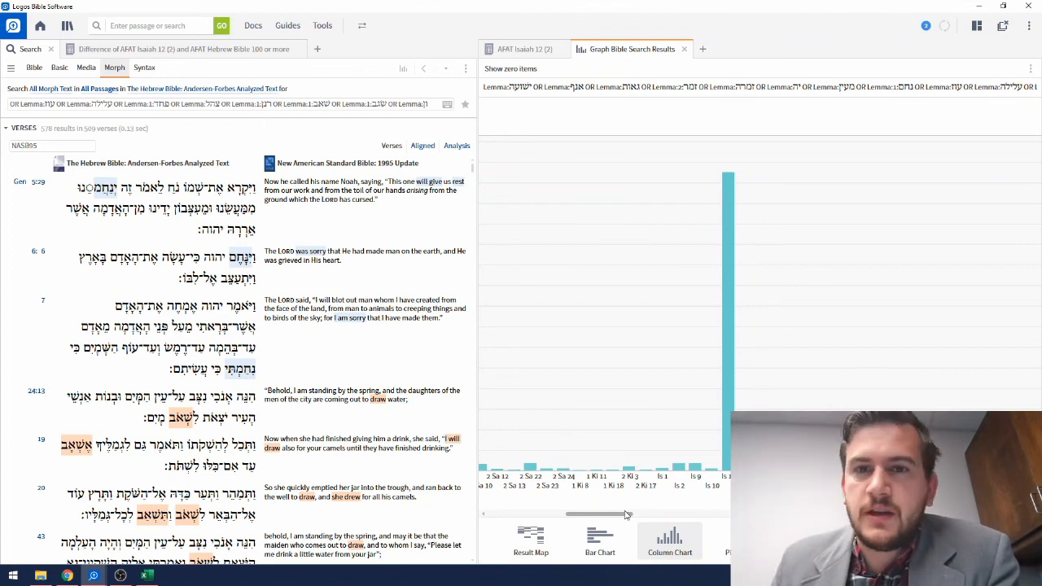
drag(626, 514, 633, 515)
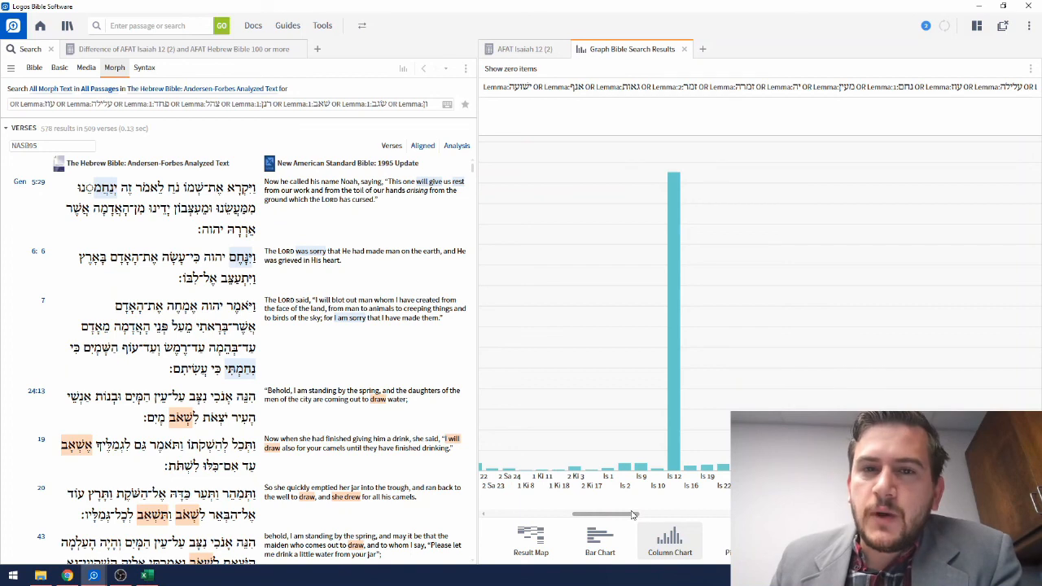
drag(633, 514, 638, 513)
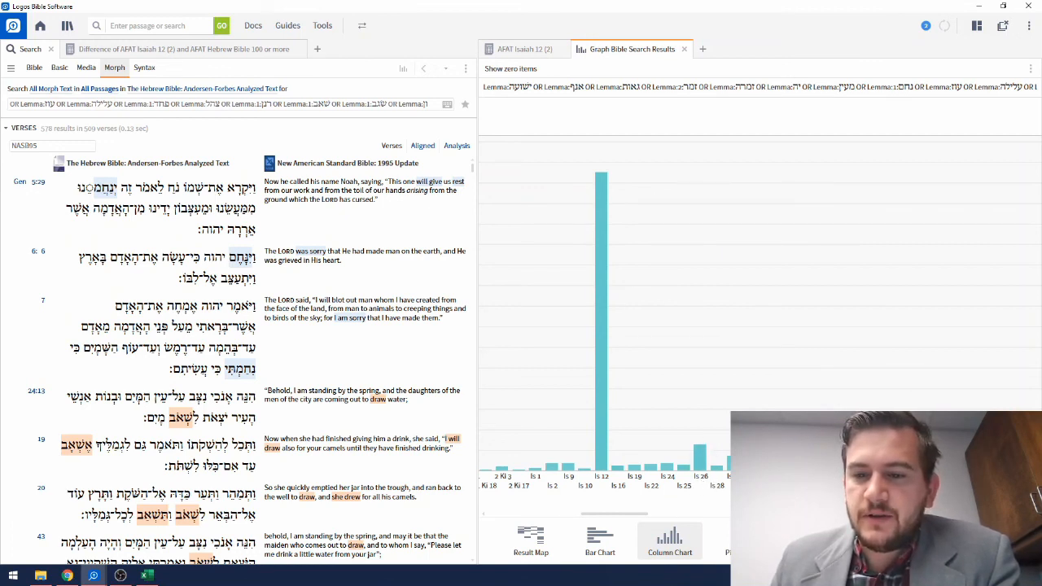
drag(643, 514, 667, 513)
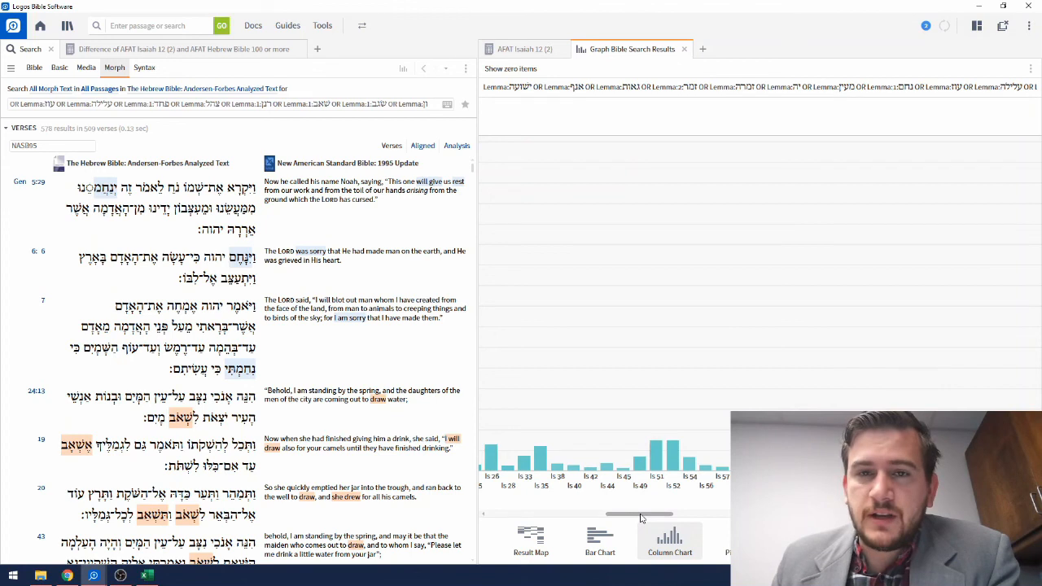
drag(665, 516, 725, 516)
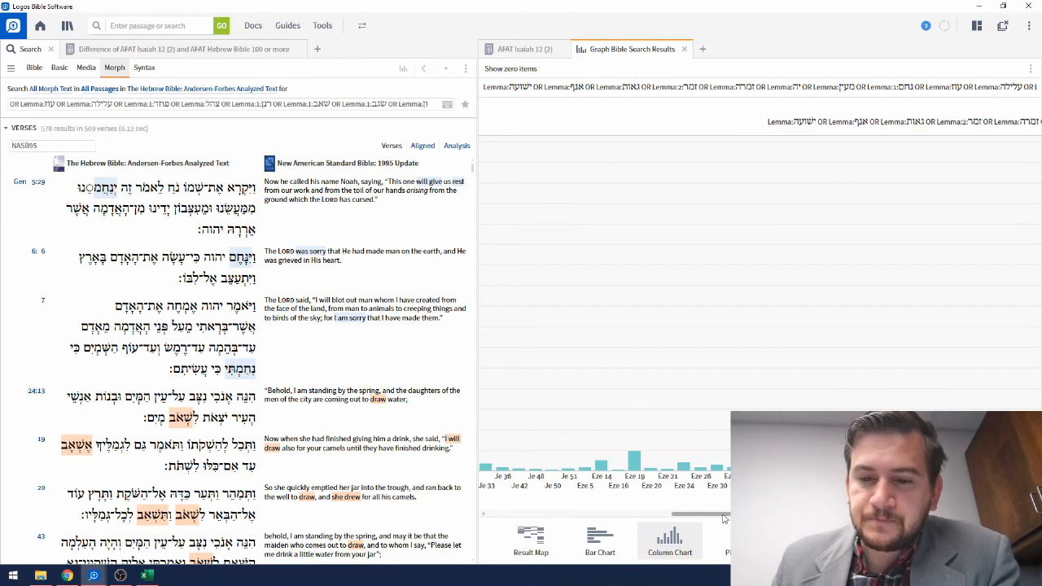